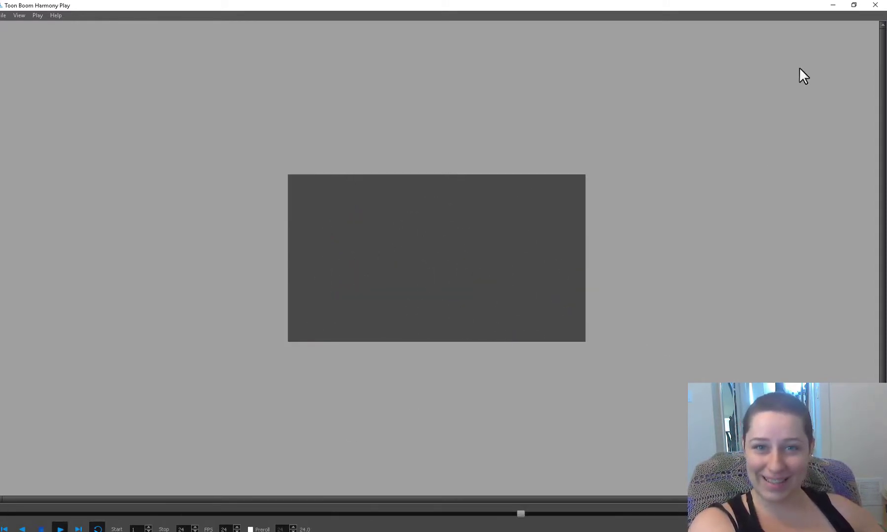
Close the Harmony Play preview window to return to the scene workspace
{"action": "left_click", "coordinate": [876, 5]}
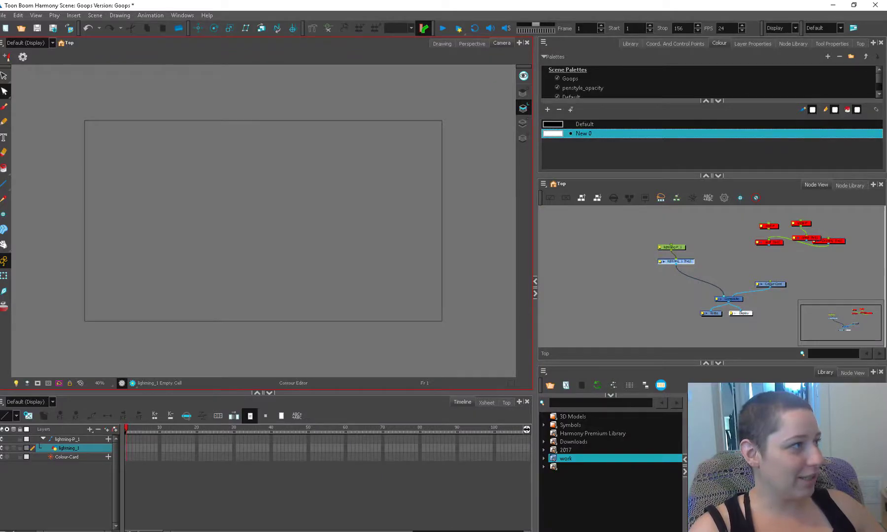
Switch to the browser and browse the lightning image results through the cartoon filter
{"action": "key", "text": "alt+Tab"}
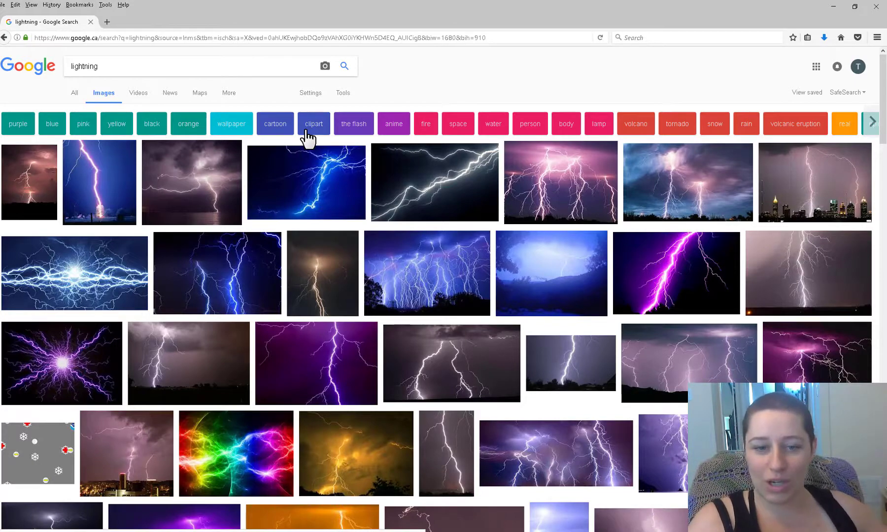
{"action": "left_click", "coordinate": [276, 124]}
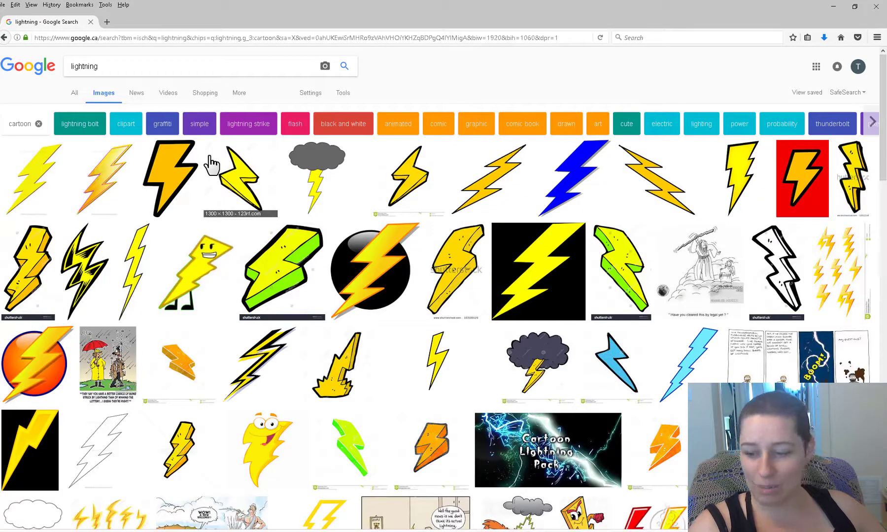
{"action": "scroll", "coordinate": [210, 163], "scroll_direction": "down", "scroll_amount": 4}
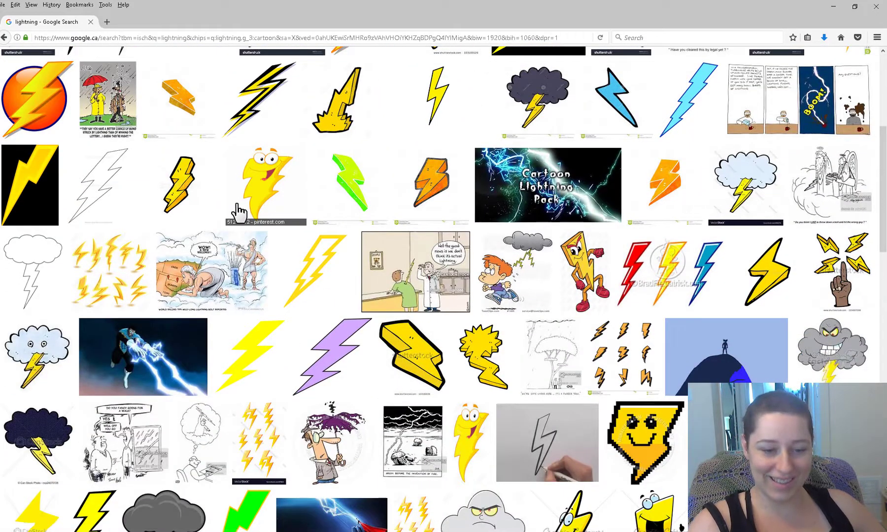
{"action": "scroll", "coordinate": [238, 210], "scroll_direction": "up", "scroll_amount": 4}
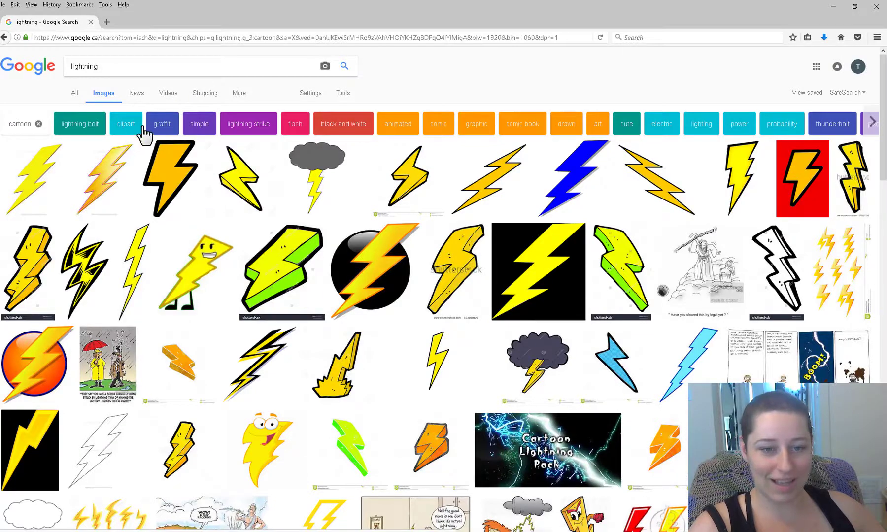
{"action": "left_click", "coordinate": [16, 38]}
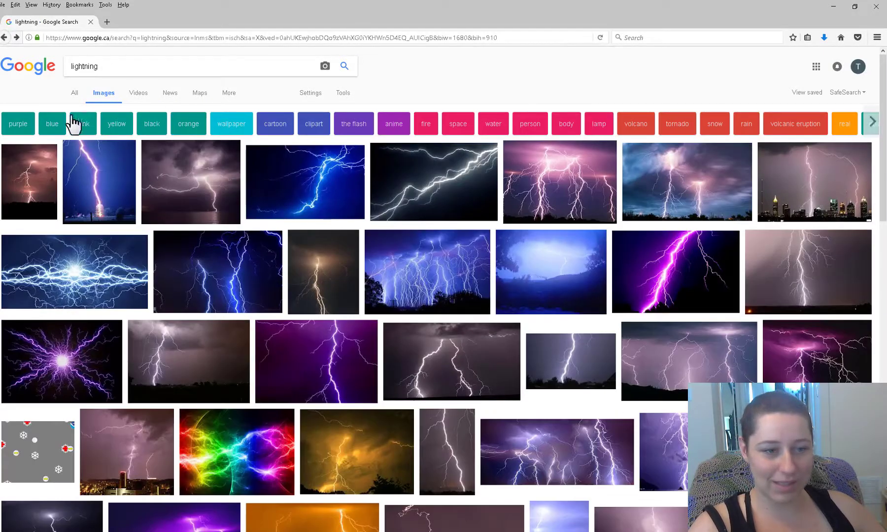
{"action": "scroll", "coordinate": [61, 125], "scroll_direction": "down", "scroll_amount": 4}
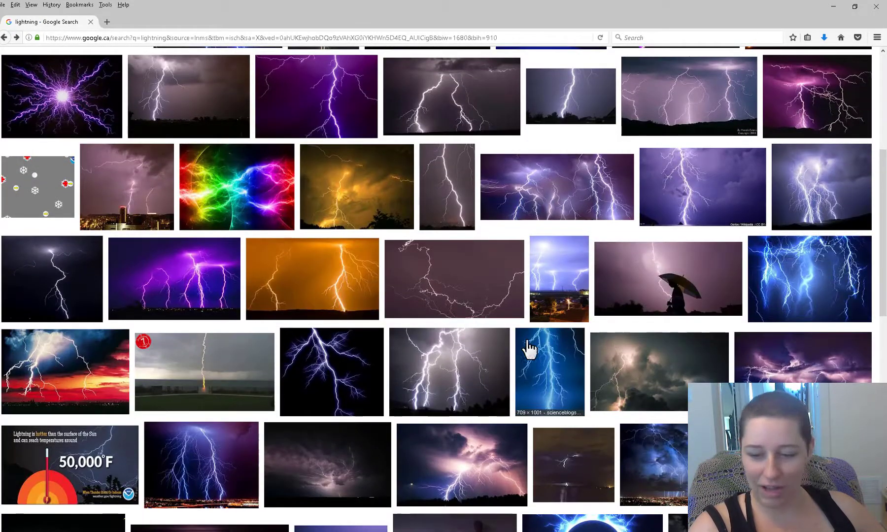
{"action": "scroll", "coordinate": [579, 380], "scroll_direction": "up", "scroll_amount": 3}
{"action": "scroll", "coordinate": [578, 379], "scroll_direction": "up", "scroll_amount": 3}
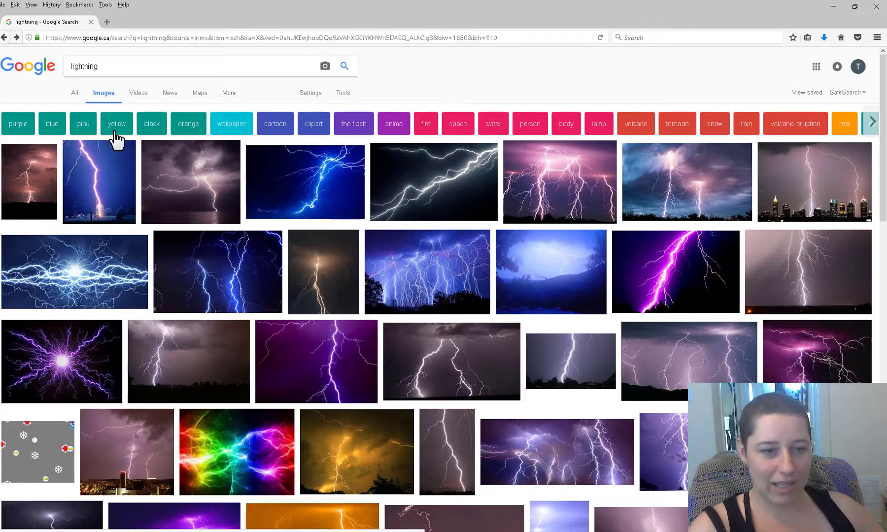
Narrow the lightning images to space, then volcanic lightning, and maximize the browser
{"action": "left_click", "coordinate": [458, 123]}
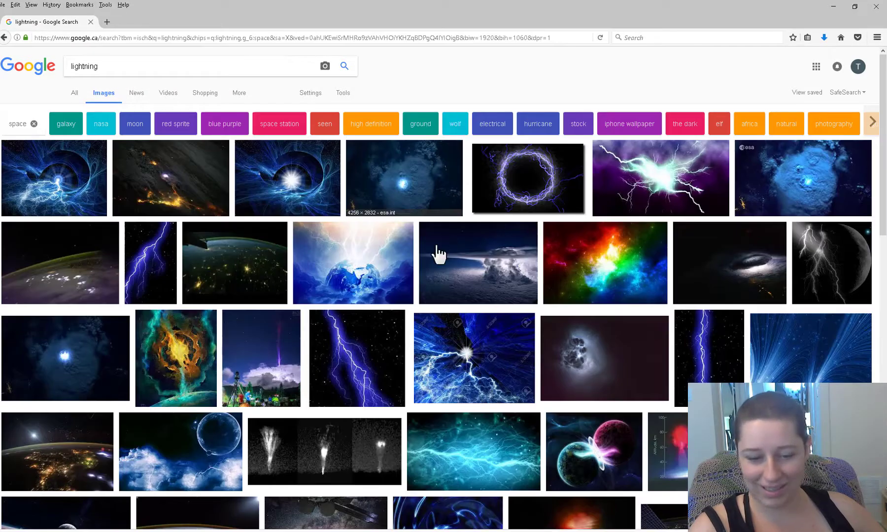
{"action": "scroll", "coordinate": [438, 230], "scroll_direction": "down", "scroll_amount": 4}
{"action": "scroll", "coordinate": [438, 230], "scroll_direction": "down", "scroll_amount": 6}
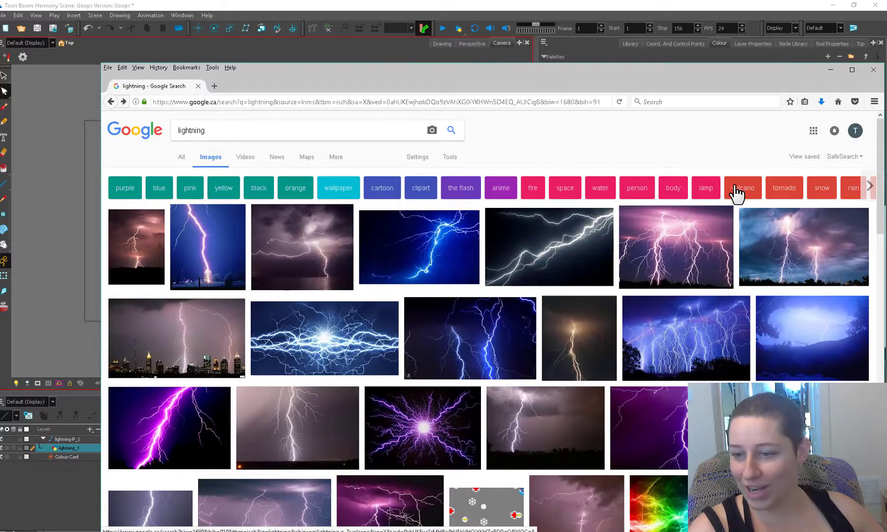
{"action": "left_click", "coordinate": [742, 188]}
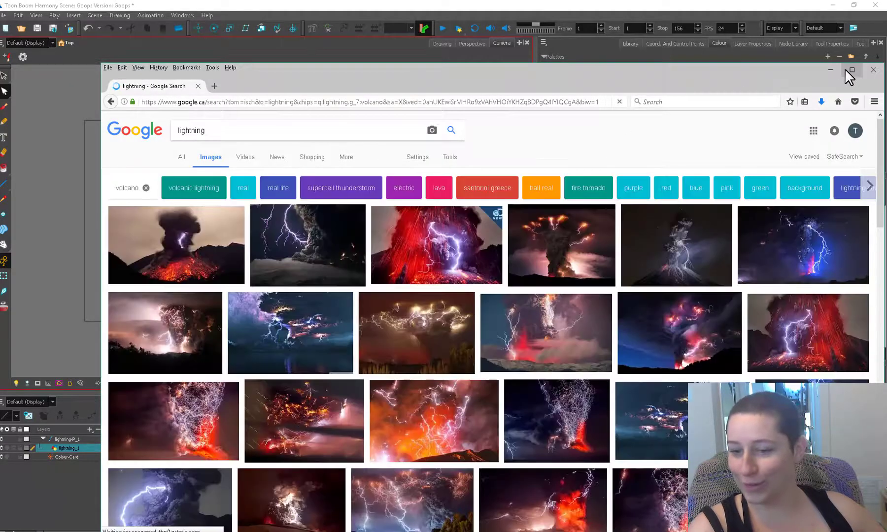
{"action": "double_click", "coordinate": [845, 68]}
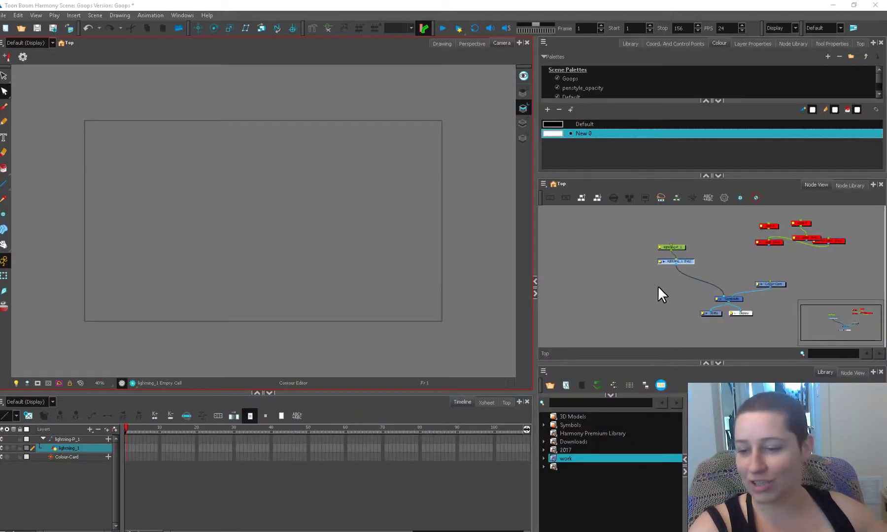
Draw a solid white zigzag lightning bolt on frame 1 of the lightning layer
{"action": "left_click_drag", "start_coordinate": [676, 261], "coordinate": [655, 267]}
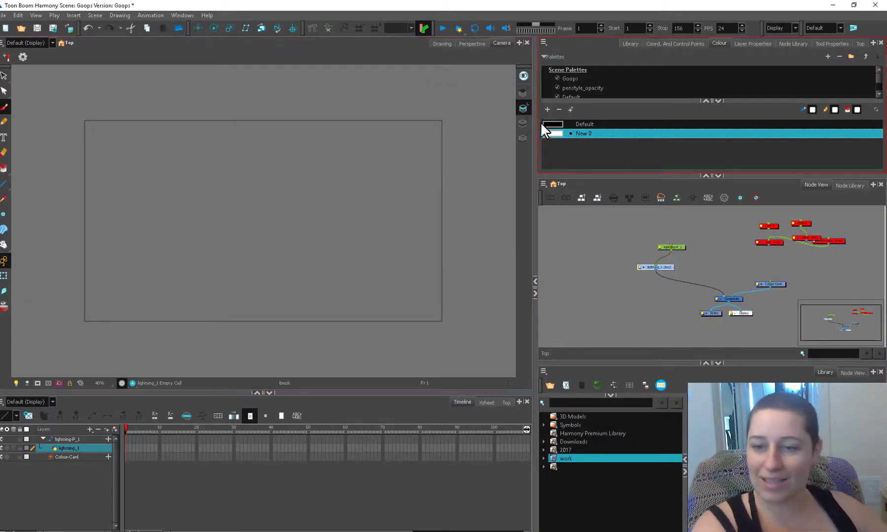
{"action": "left_click_drag", "start_coordinate": [205, 242], "coordinate": [233, 272]}
{"action": "left_click_drag", "start_coordinate": [196, 176], "coordinate": [152, 237]}
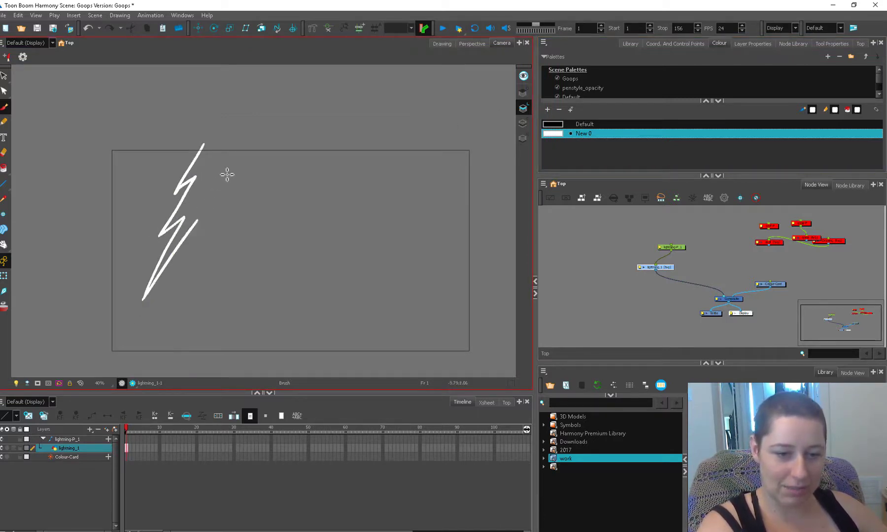
{"action": "left_click_drag", "start_coordinate": [198, 219], "coordinate": [203, 209]}
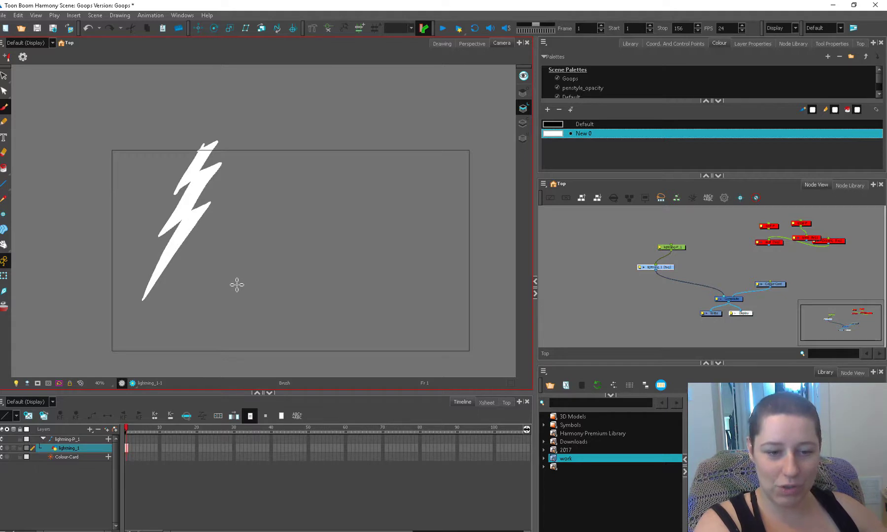
{"action": "left_click", "coordinate": [240, 279]}
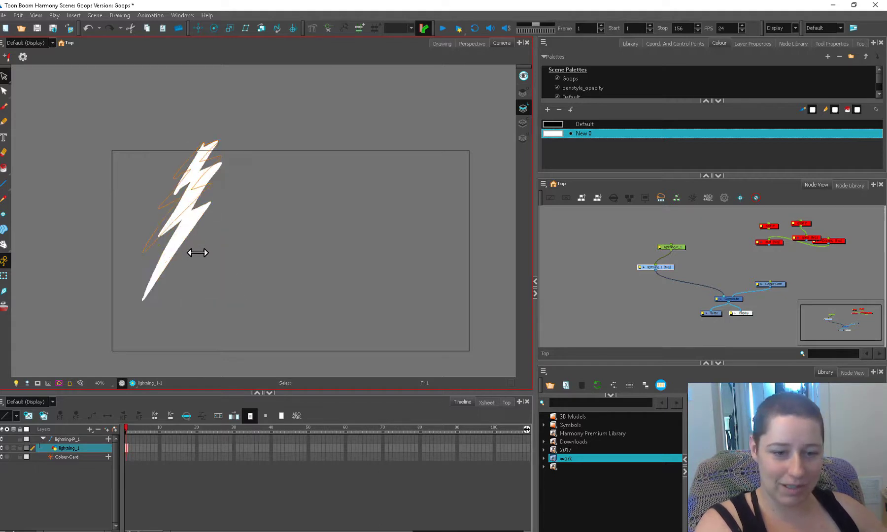
Move the small white bolt piece onto the top of the bolt with the Select tool
{"action": "key", "text": "period"}
{"action": "key", "text": "alt+b"}
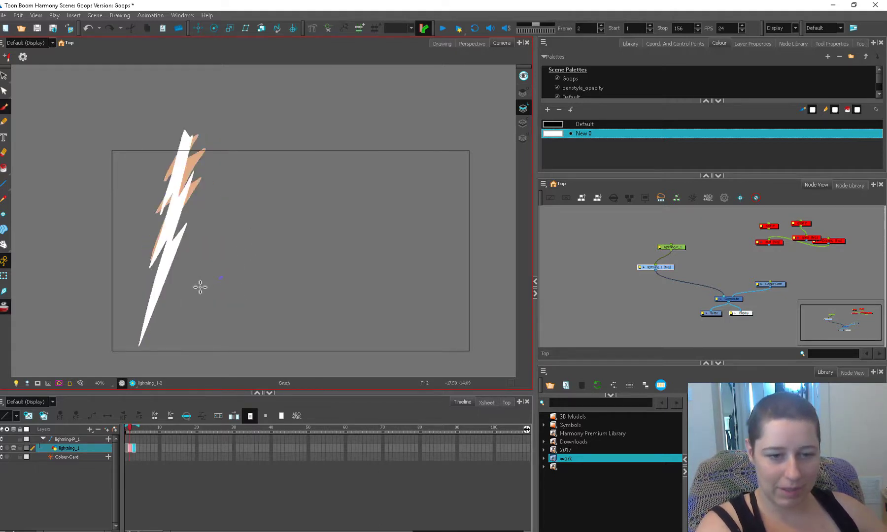
{"action": "key", "text": "alt+s"}
{"action": "left_click", "coordinate": [197, 229]}
{"action": "left_click_drag", "start_coordinate": [187, 201], "coordinate": [195, 191]}
{"action": "key", "text": "Escape"}
{"action": "left_click", "coordinate": [229, 249]}
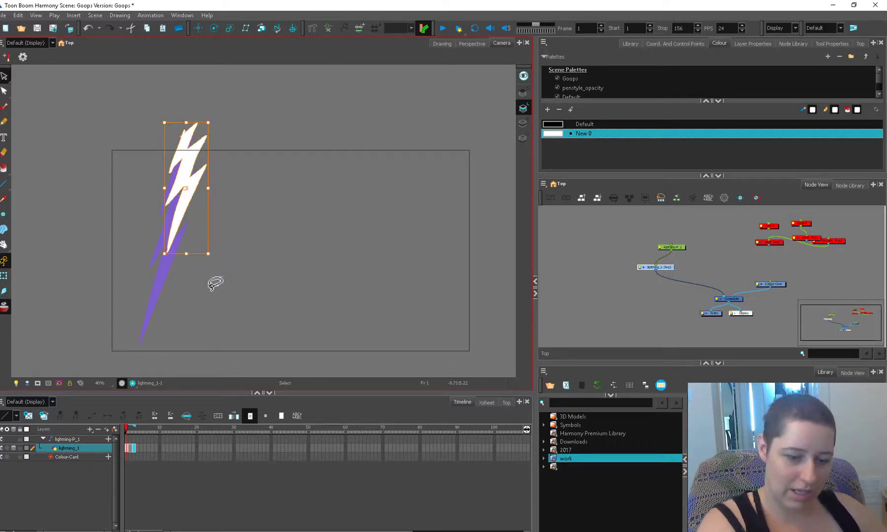
On the following frames fill the bolt's outlined regions white and extend thin strokes to its base
{"action": "key", "text": "period"}
{"action": "key", "text": "alt+b"}
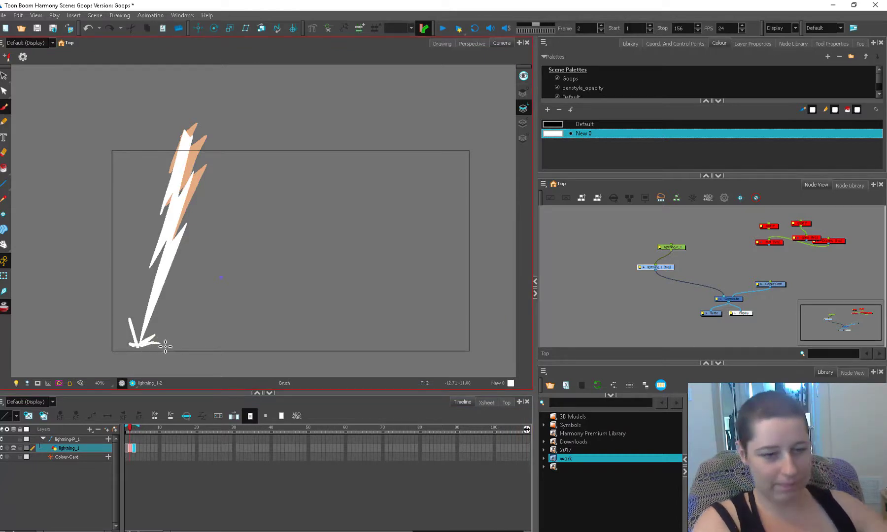
{"action": "key", "text": "period"}
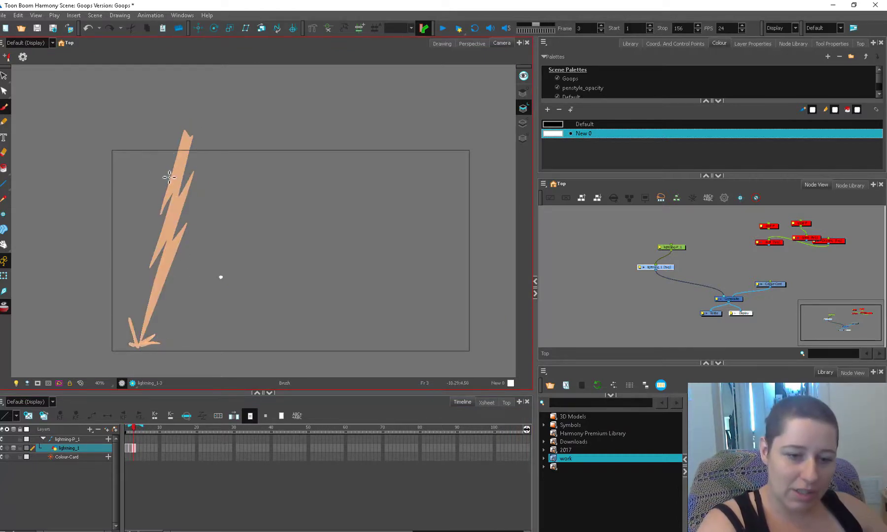
{"action": "key", "text": "alt+i"}
{"action": "left_click", "coordinate": [170, 216]}
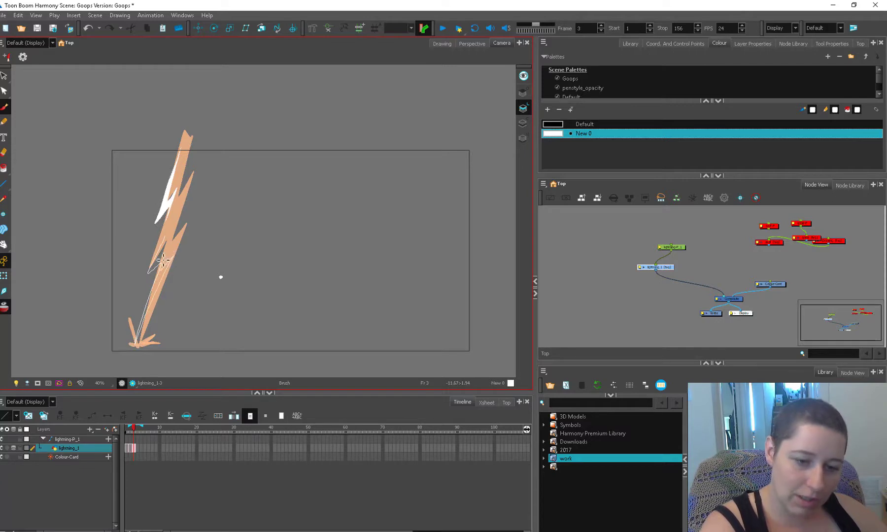
{"action": "key", "text": "alt+i"}
{"action": "left_click", "coordinate": [157, 253]}
{"action": "left_click_drag", "start_coordinate": [154, 320], "coordinate": [137, 340]}
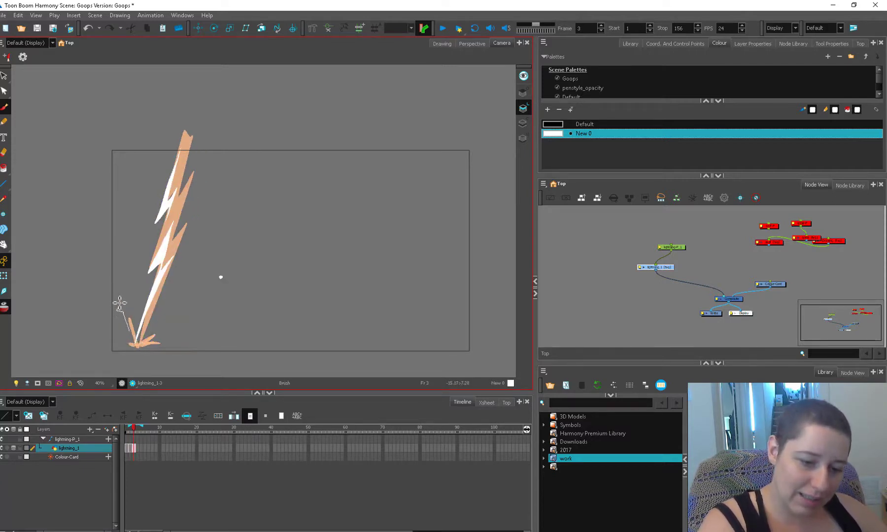
{"action": "left_click_drag", "start_coordinate": [120, 302], "coordinate": [129, 335]}
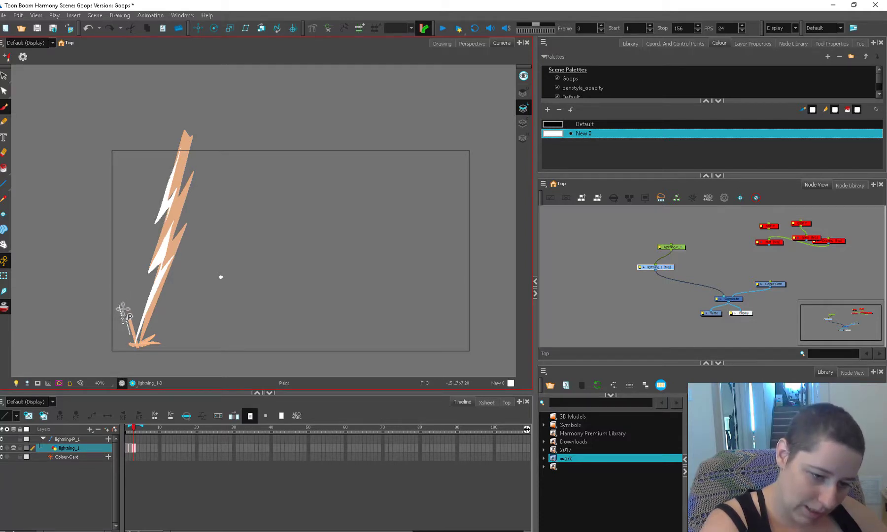
Draw the lower bolt segment reaching the ground on frame 4
{"action": "key", "text": "comma"}
{"action": "key", "text": "comma"}
{"action": "left_click", "coordinate": [153, 442]}
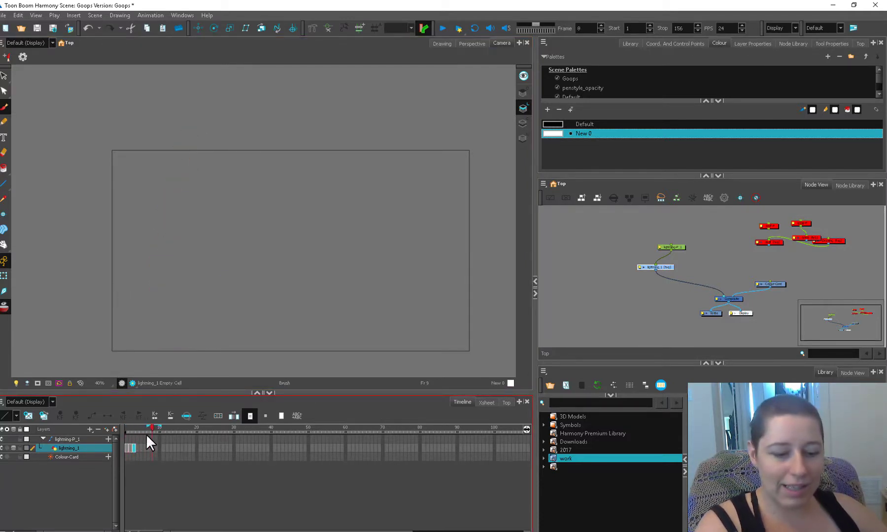
{"action": "left_click", "coordinate": [135, 447]}
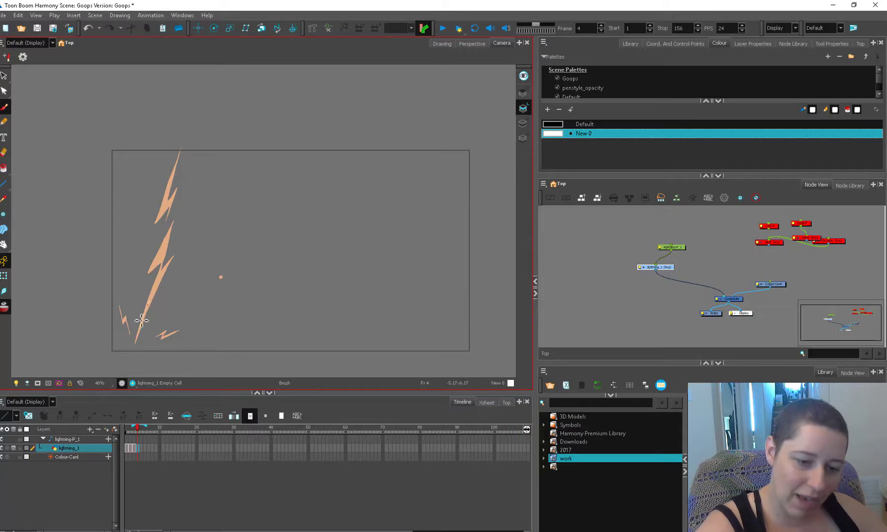
{"action": "mouse_move", "coordinate": [159, 293]}
{"action": "left_mouse_down"}
{"action": "mouse_move", "coordinate": [142, 333]}
{"action": "mouse_move", "coordinate": [160, 274]}
{"action": "mouse_move", "coordinate": [145, 281]}
{"action": "left_mouse_up"}
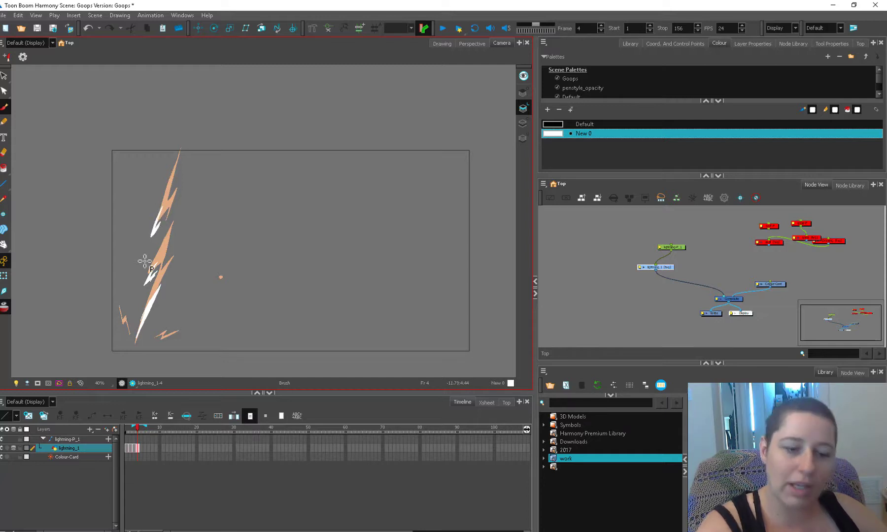
Return to frame 1, play back the lightning strike, and tidy two nodes in the network
{"action": "left_click", "coordinate": [152, 437]}
{"action": "left_click_drag", "start_coordinate": [152, 436], "coordinate": [128, 435]}
{"action": "left_click", "coordinate": [442, 28]}
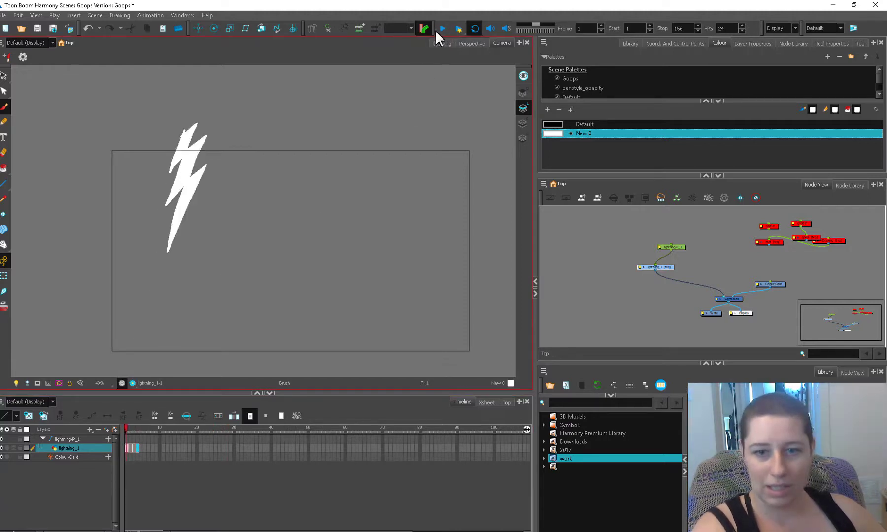
{"action": "left_click", "coordinate": [443, 28]}
{"action": "left_click_drag", "start_coordinate": [655, 267], "coordinate": [628, 262]}
Browse enlarged lightning photo previews and open the purple branching Britannica lightning photo
{"action": "key", "text": "ctrl+v"}
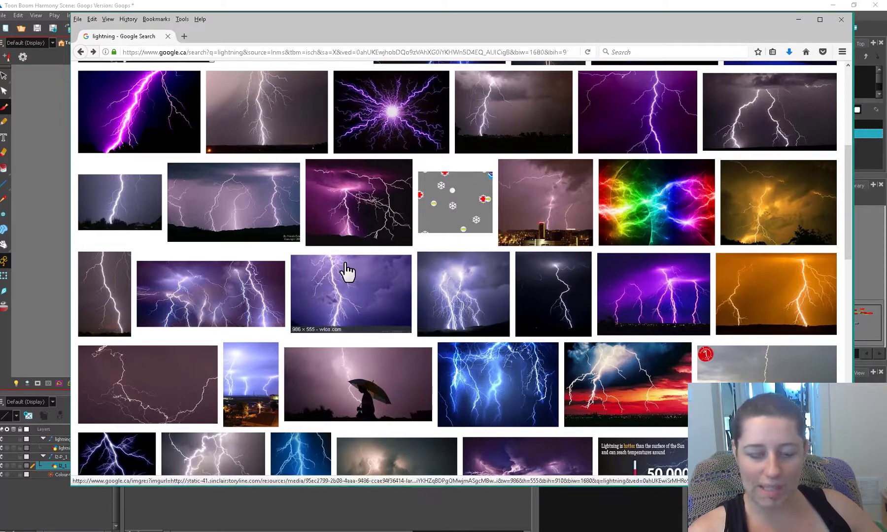
{"action": "scroll", "coordinate": [346, 263], "scroll_direction": "down", "scroll_amount": 3}
{"action": "scroll", "coordinate": [345, 261], "scroll_direction": "down", "scroll_amount": 3}
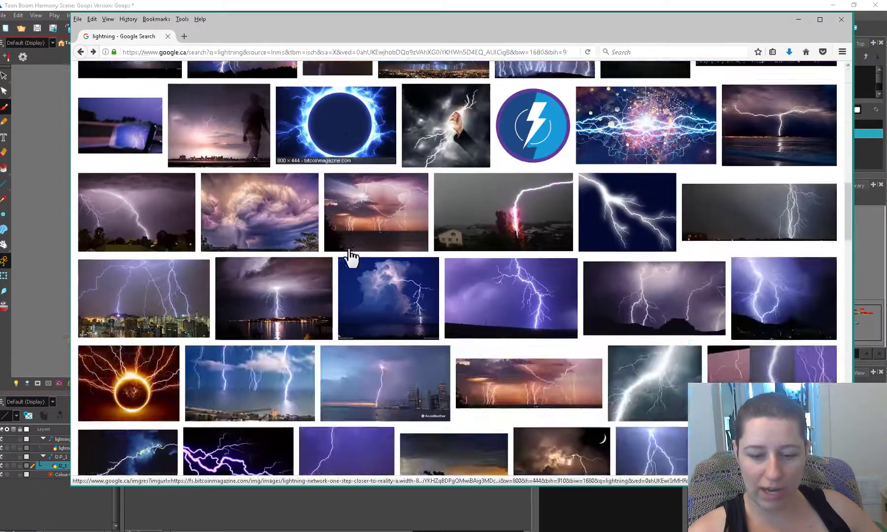
{"action": "scroll", "coordinate": [351, 257], "scroll_direction": "down", "scroll_amount": 1}
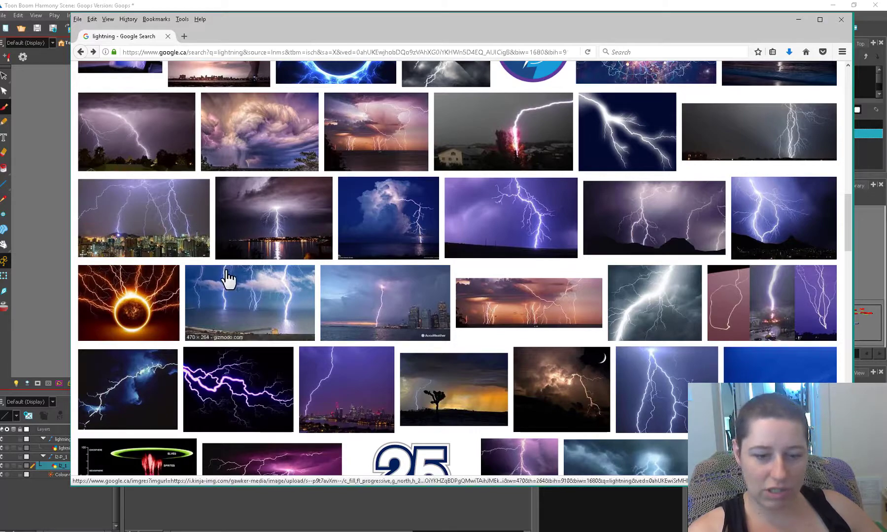
{"action": "scroll", "coordinate": [230, 291], "scroll_direction": "down", "scroll_amount": 5}
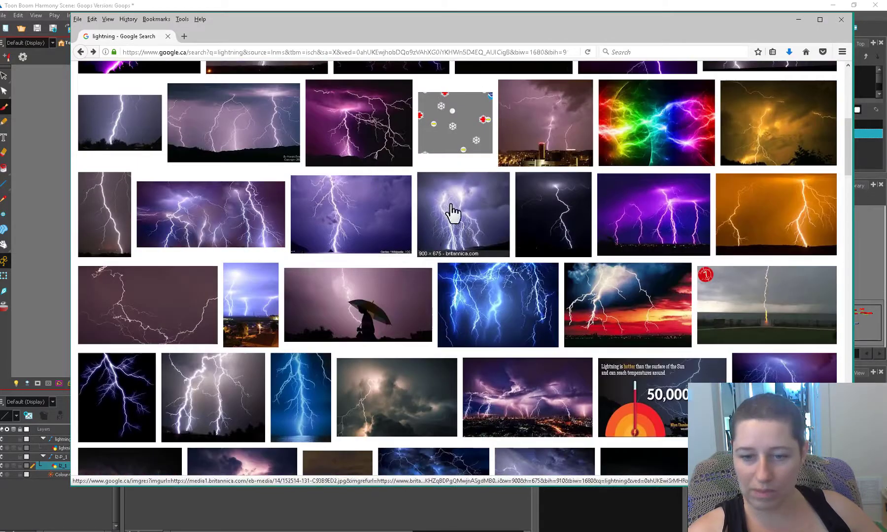
{"action": "scroll", "coordinate": [306, 263], "scroll_direction": "up", "scroll_amount": 1}
{"action": "scroll", "coordinate": [305, 263], "scroll_direction": "down", "scroll_amount": 2}
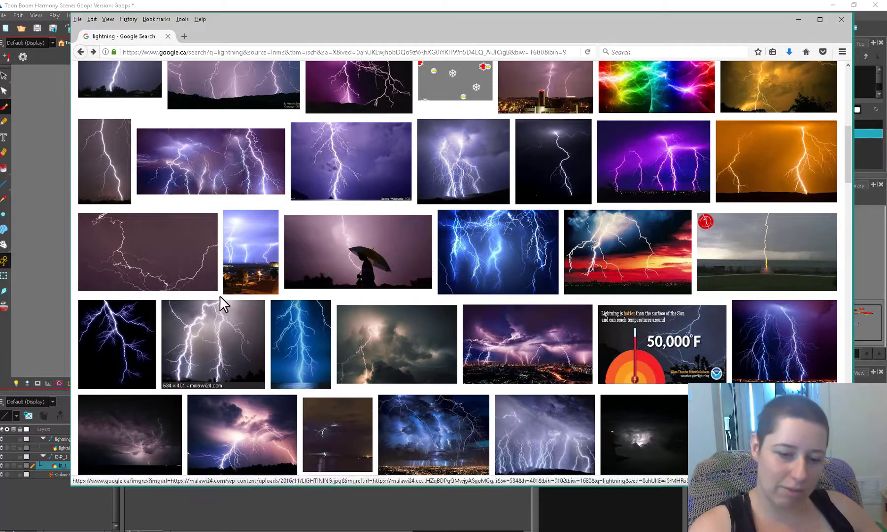
{"action": "left_click", "coordinate": [215, 326]}
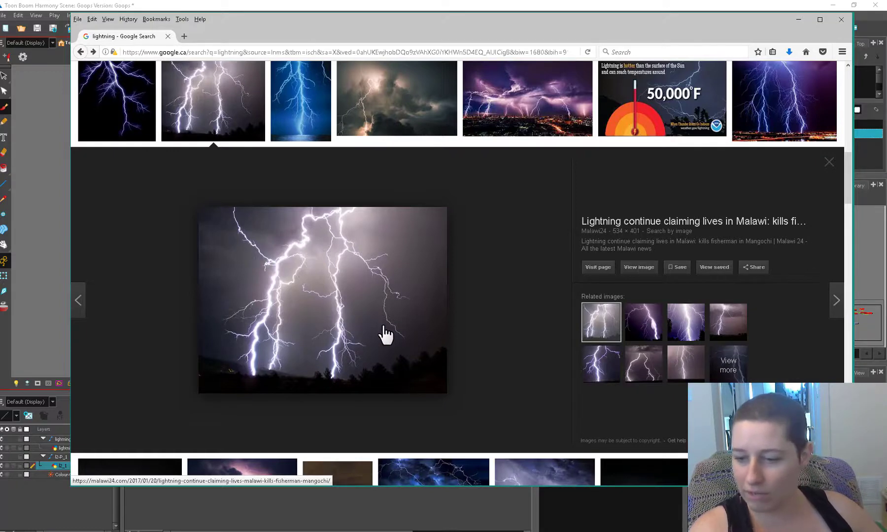
{"action": "left_click", "coordinate": [836, 300]}
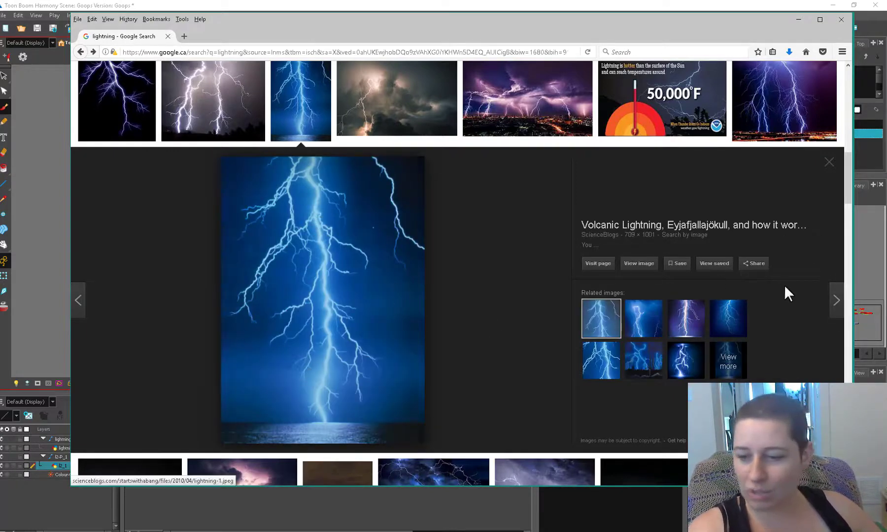
{"action": "left_click", "coordinate": [836, 300]}
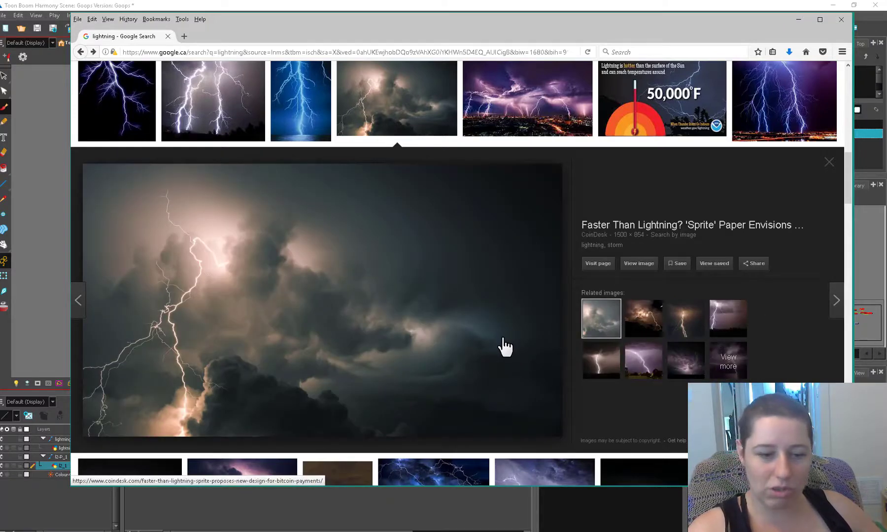
{"action": "left_click", "coordinate": [836, 299]}
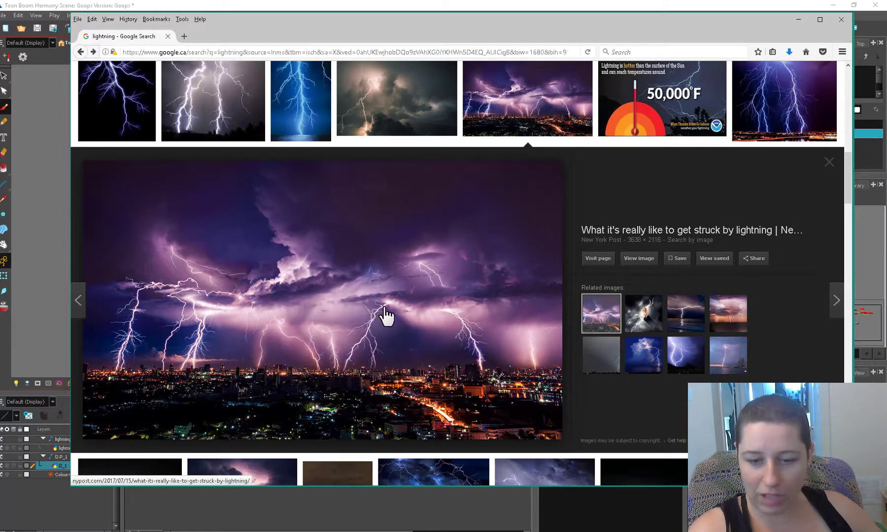
{"action": "scroll", "coordinate": [479, 370], "scroll_direction": "down", "scroll_amount": 2}
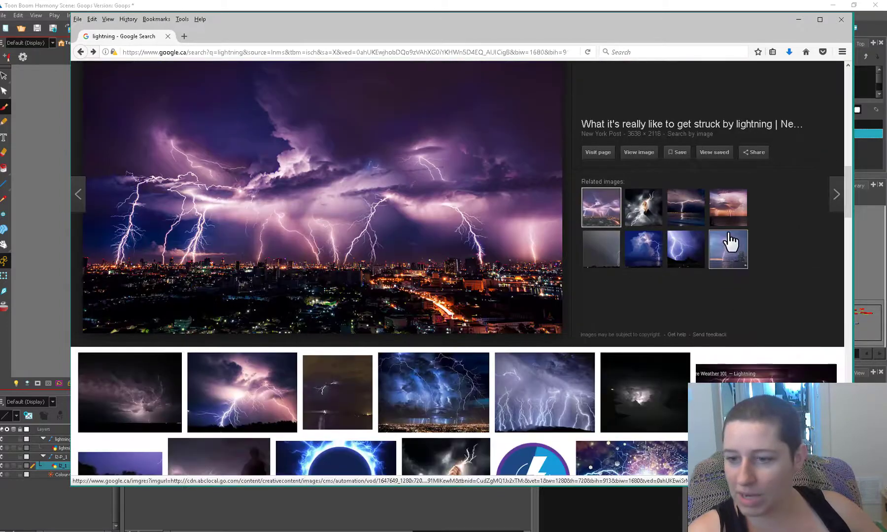
{"action": "scroll", "coordinate": [346, 312], "scroll_direction": "down", "scroll_amount": 3}
{"action": "scroll", "coordinate": [257, 258], "scroll_direction": "down", "scroll_amount": 1}
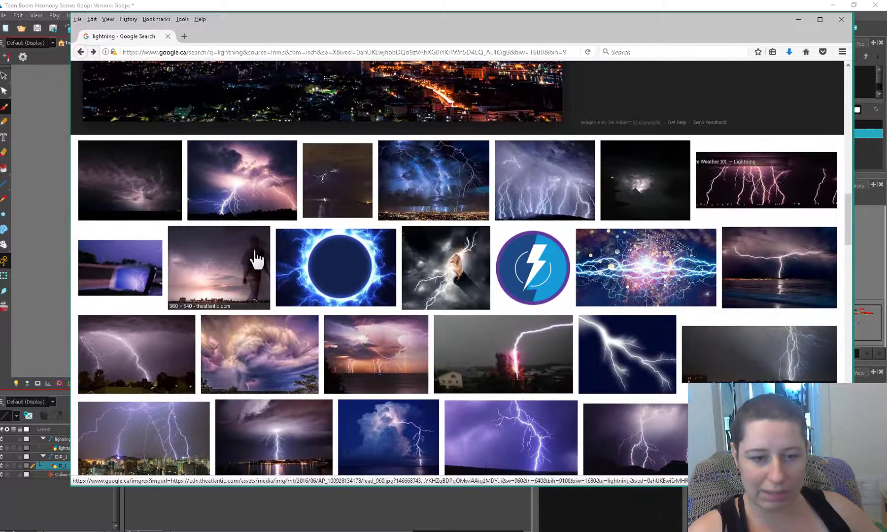
{"action": "left_click", "coordinate": [222, 208]}
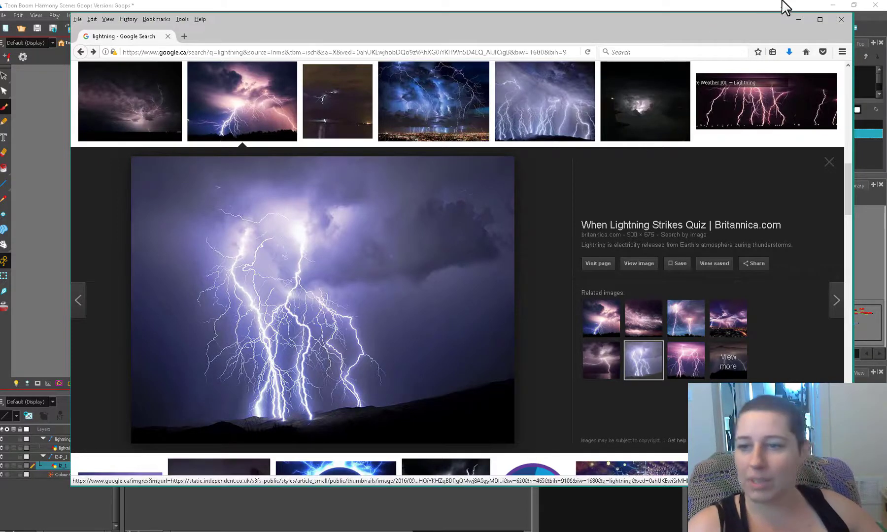
On the D_1 layer, paint a tall white lightning trunk with right and left branches, a thick top and a base fork
{"action": "key", "text": "alt+Tab"}
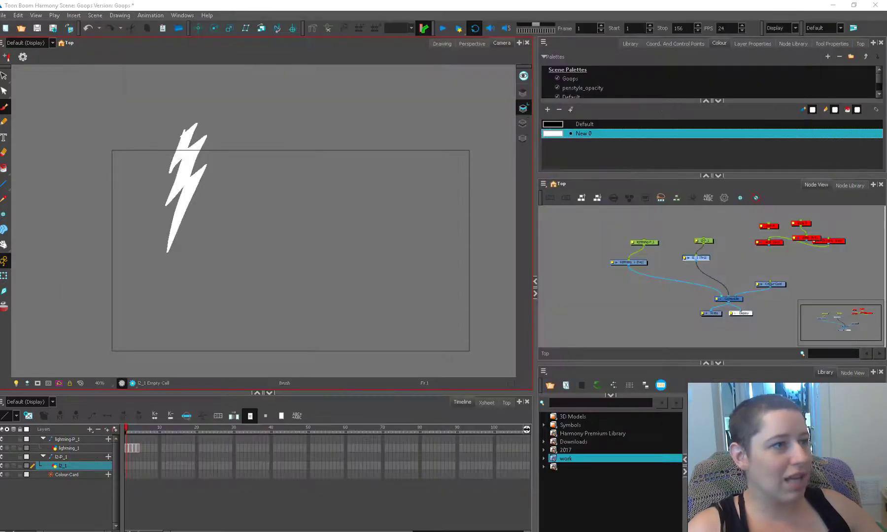
{"action": "left_click", "coordinate": [700, 258]}
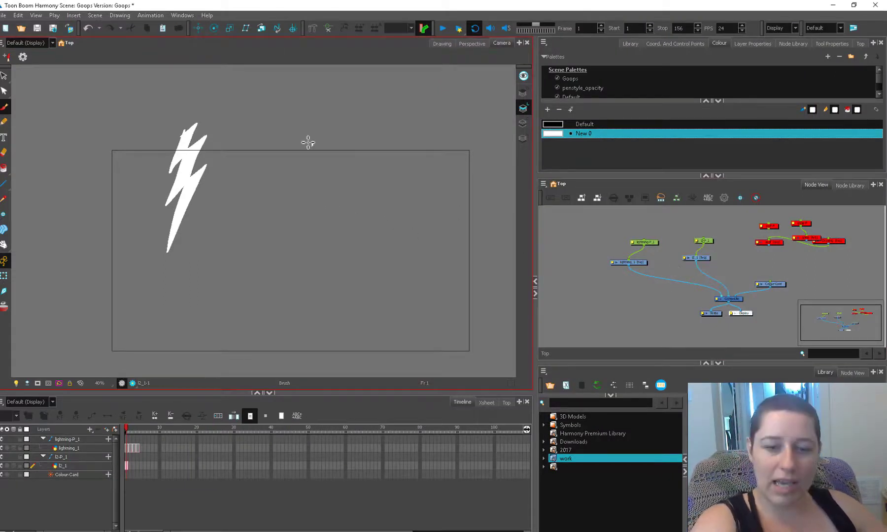
{"action": "left_click_drag", "start_coordinate": [278, 243], "coordinate": [257, 340]}
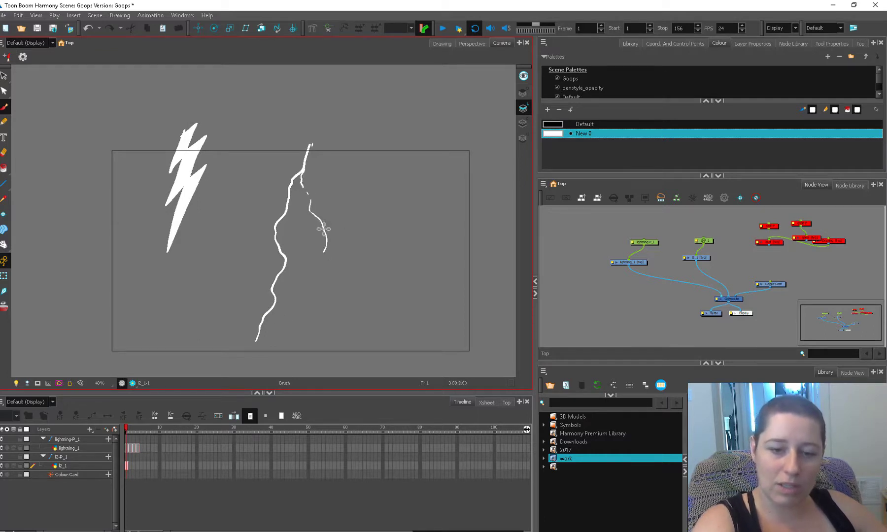
{"action": "left_click_drag", "start_coordinate": [324, 227], "coordinate": [340, 256]}
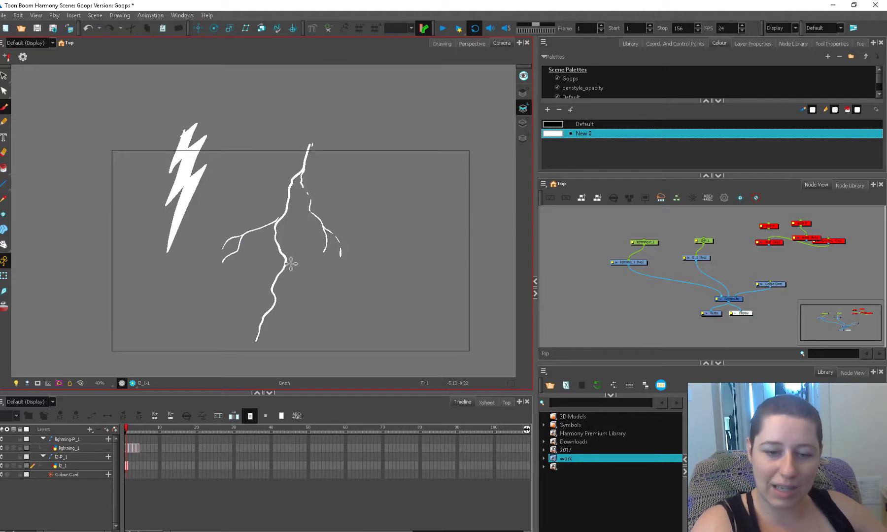
{"action": "left_click_drag", "start_coordinate": [285, 267], "coordinate": [318, 305]}
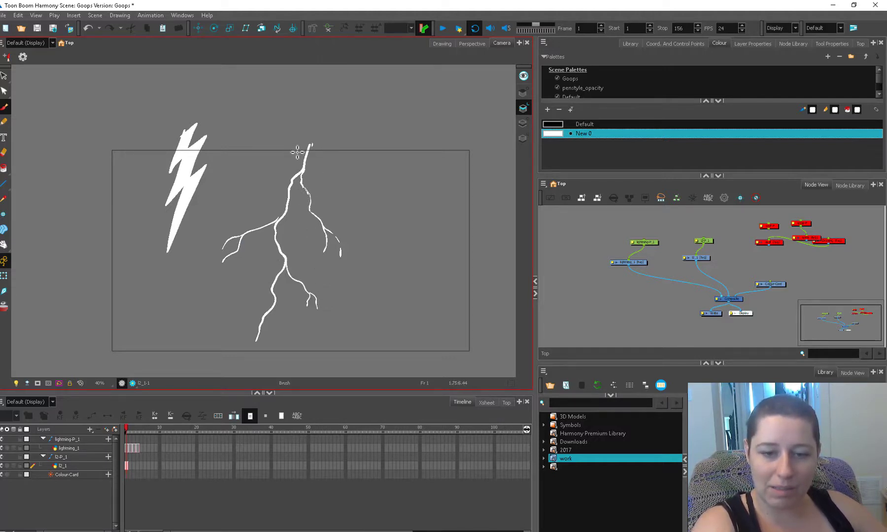
{"action": "left_click_drag", "start_coordinate": [299, 154], "coordinate": [248, 209]}
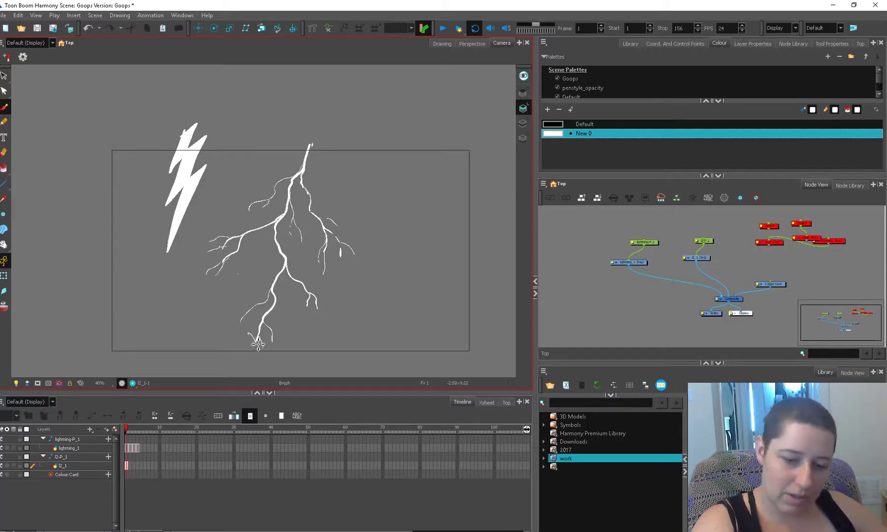
{"action": "mouse_move", "coordinate": [250, 340]}
{"action": "left_mouse_down"}
{"action": "mouse_move", "coordinate": [267, 331]}
{"action": "mouse_move", "coordinate": [265, 343]}
{"action": "left_mouse_up"}
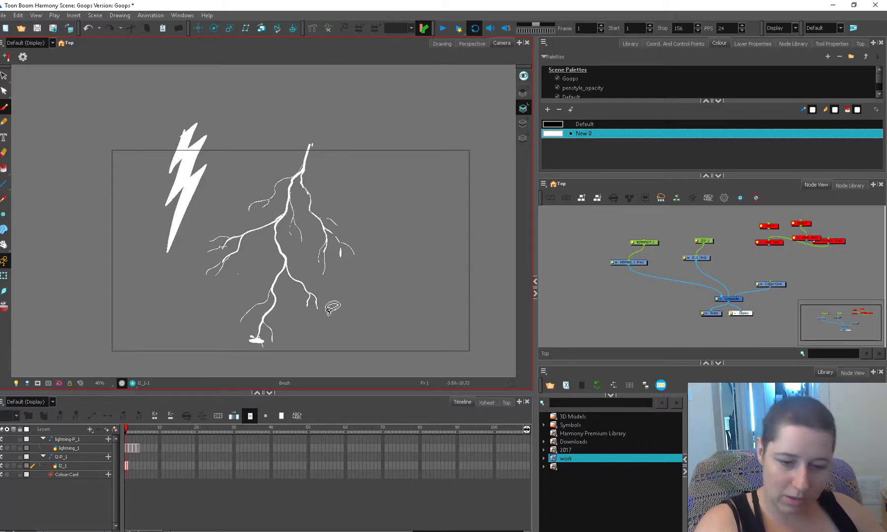
On an empty cell, trace a bolder white trunk from the bolt's top down over the faint guide bolt
{"action": "left_click", "coordinate": [129, 471]}
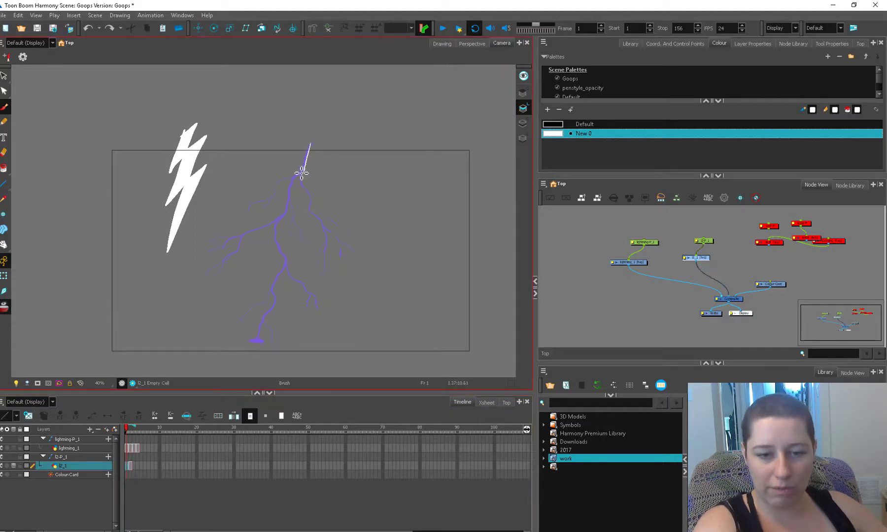
{"action": "left_click_drag", "start_coordinate": [288, 246], "coordinate": [273, 287]}
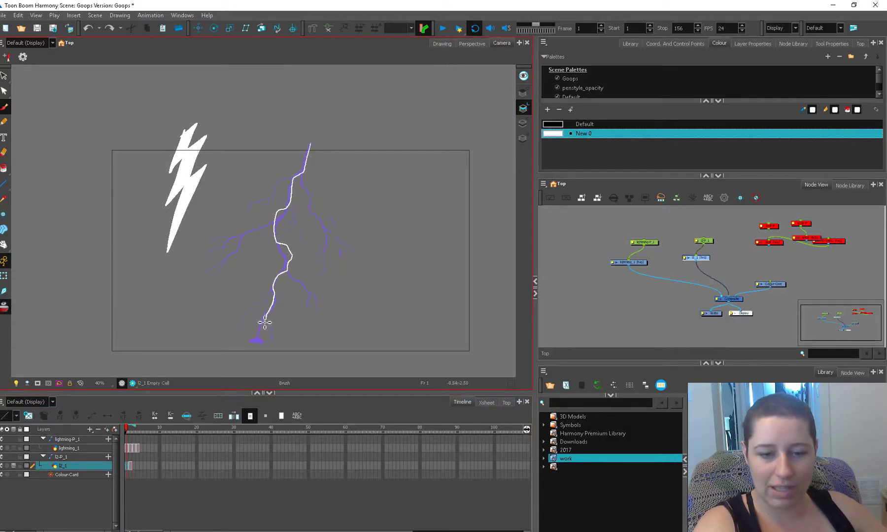
{"action": "scroll", "coordinate": [333, 253], "scroll_direction": "up", "scroll_amount": 2}
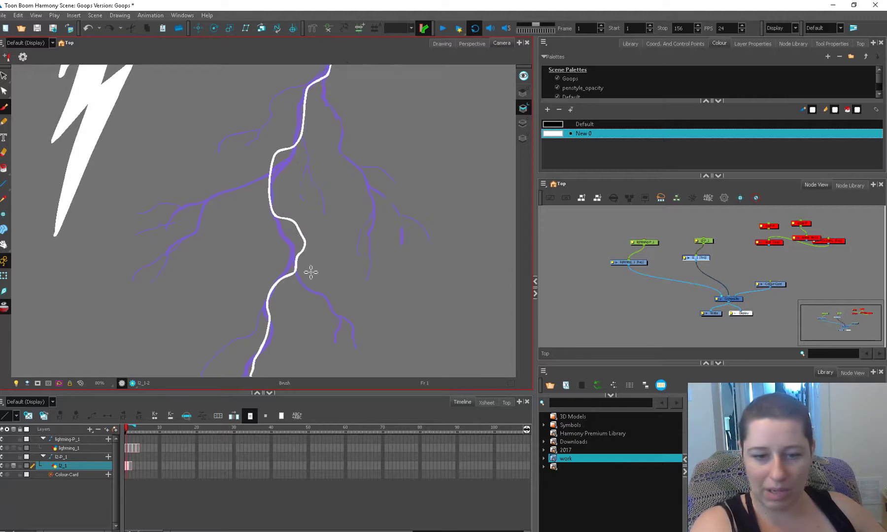
{"action": "left_click_drag", "start_coordinate": [317, 267], "coordinate": [305, 305]}
{"action": "left_click", "coordinate": [131, 434]}
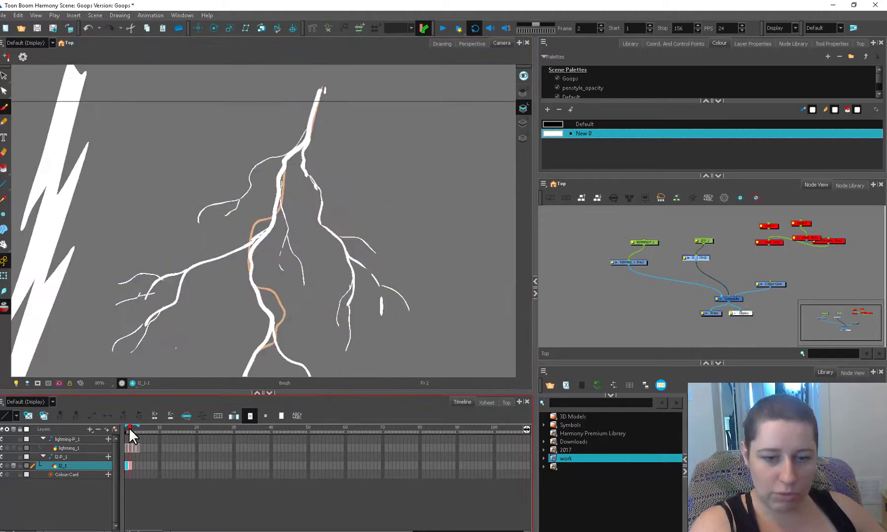
{"action": "key", "text": "comma"}
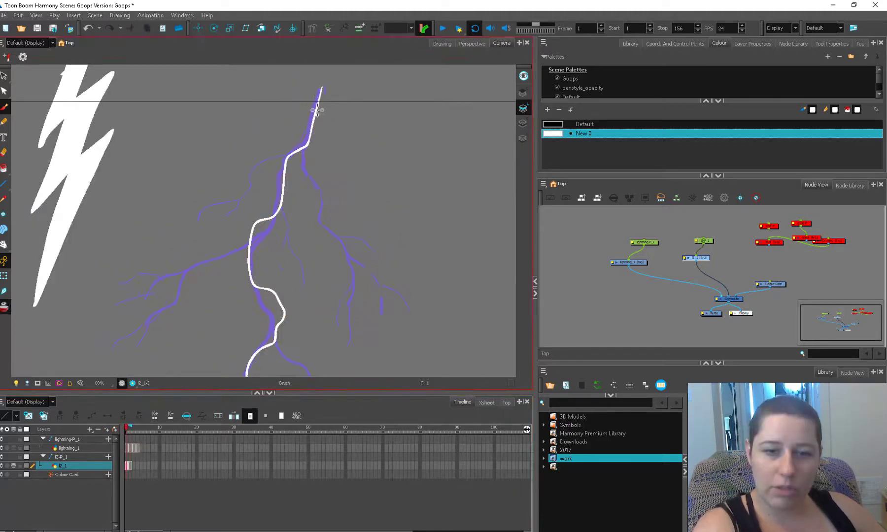
{"action": "left_click_drag", "start_coordinate": [322, 83], "coordinate": [309, 133]}
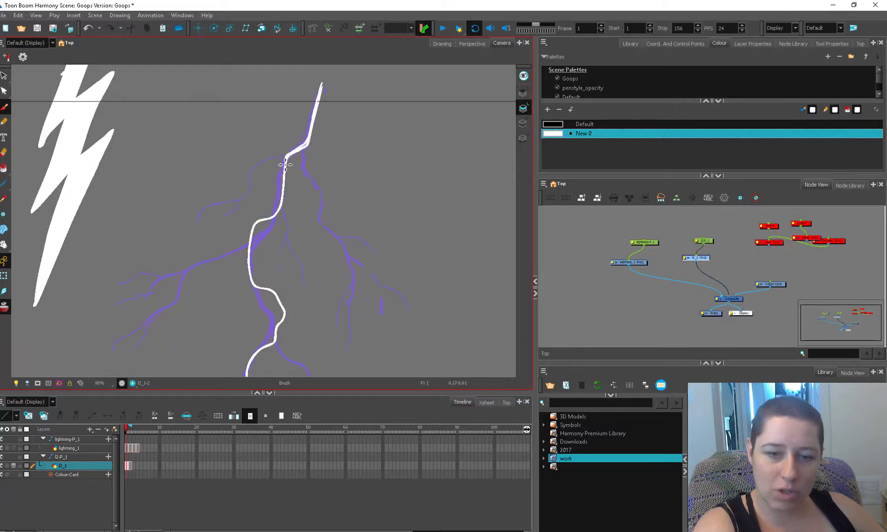
{"action": "left_click_drag", "start_coordinate": [251, 247], "coordinate": [253, 284]}
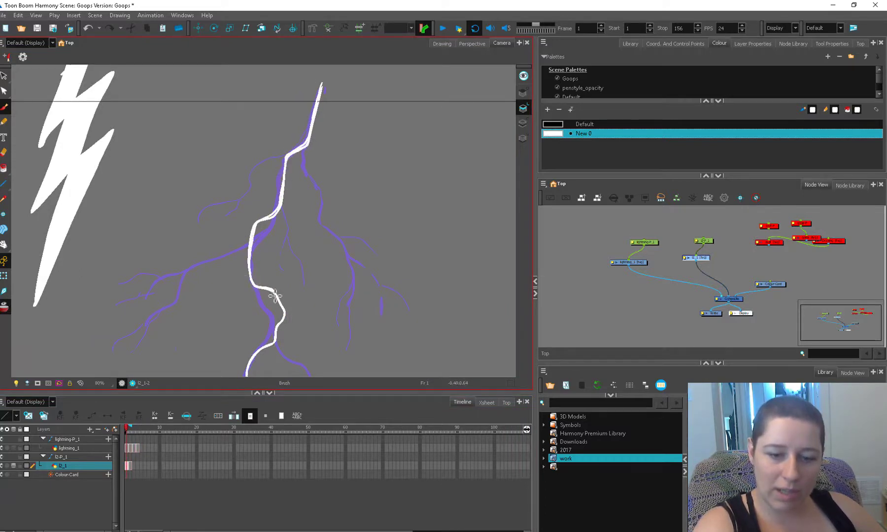
Erase the trunk's lower part, redraw a thin continuation, add a left branch and undo a stray dash
{"action": "mouse_move", "coordinate": [264, 348]}
{"action": "left_mouse_down"}
{"action": "mouse_move", "coordinate": [292, 243]}
{"action": "mouse_move", "coordinate": [257, 326]}
{"action": "mouse_move", "coordinate": [270, 276]}
{"action": "mouse_move", "coordinate": [267, 322]}
{"action": "mouse_move", "coordinate": [267, 299]}
{"action": "left_mouse_up"}
{"action": "key", "text": "e"}
{"action": "key", "text": "space"}
{"action": "left_click_drag", "start_coordinate": [327, 246], "coordinate": [344, 272]}
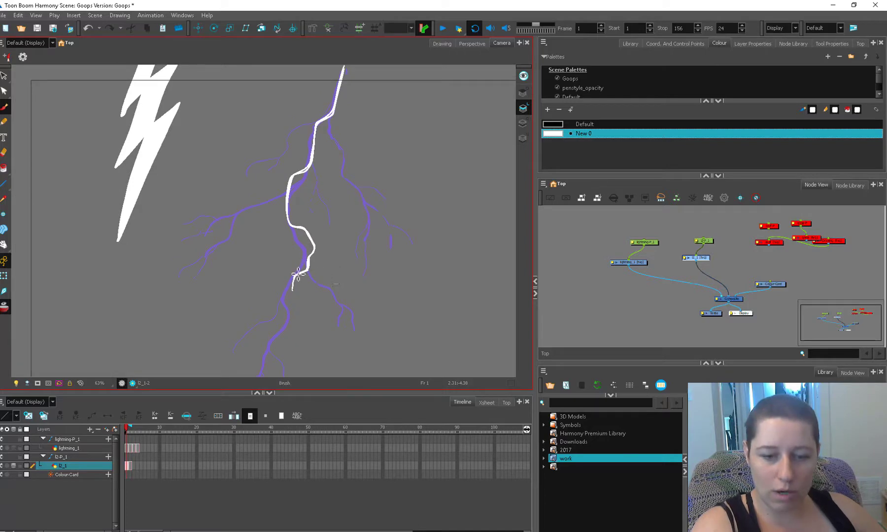
{"action": "left_click_drag", "start_coordinate": [296, 287], "coordinate": [315, 292]}
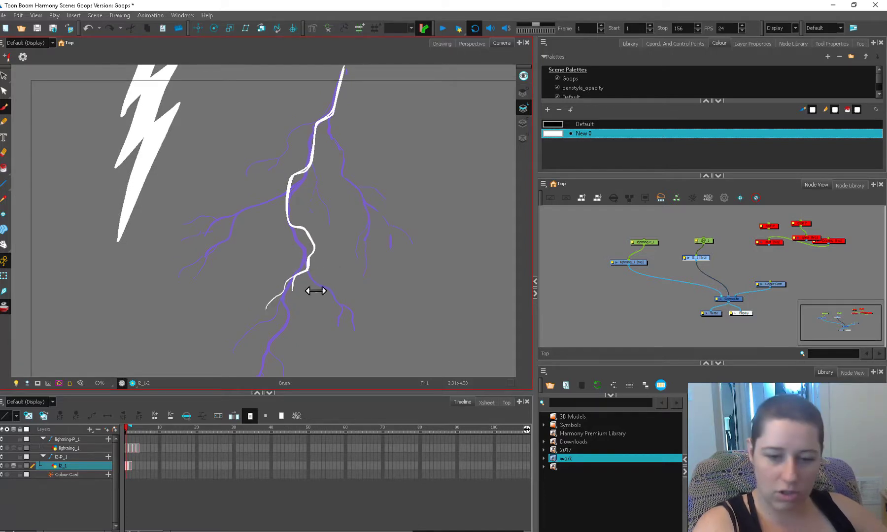
{"action": "key", "text": "o"}
{"action": "mouse_move", "coordinate": [283, 188]}
{"action": "left_mouse_down"}
{"action": "mouse_move", "coordinate": [209, 230]}
{"action": "mouse_move", "coordinate": [195, 256]}
{"action": "left_mouse_up"}
{"action": "key", "text": "ctrl+z"}
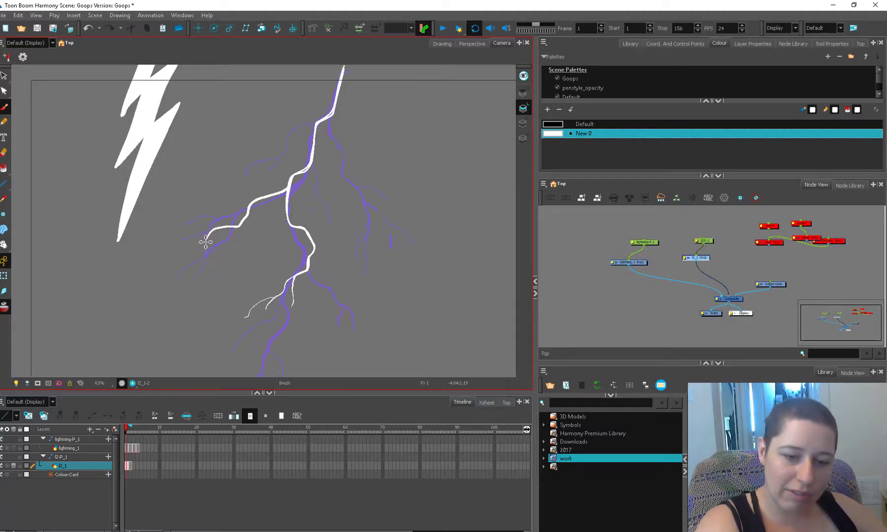
{"action": "scroll", "coordinate": [290, 138], "scroll_direction": "down", "scroll_amount": 2}
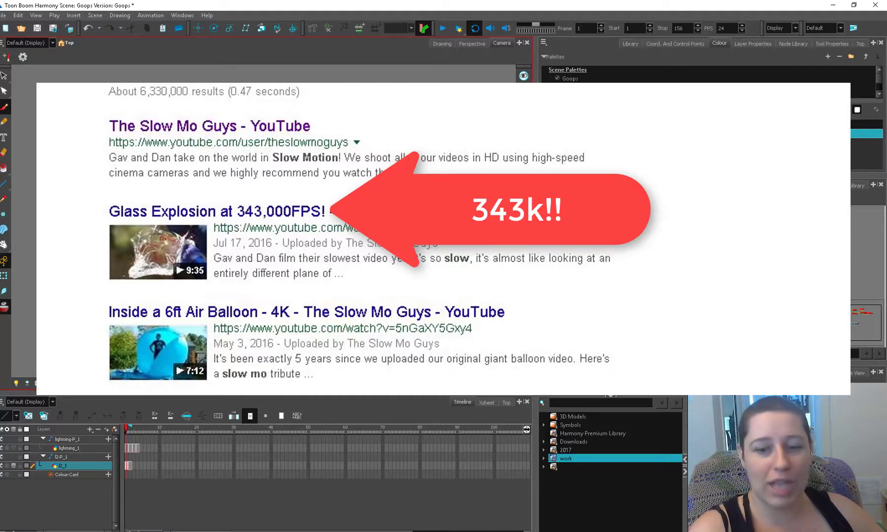
Advance the timeline to the next frame
{"action": "left_click", "coordinate": [129, 431]}
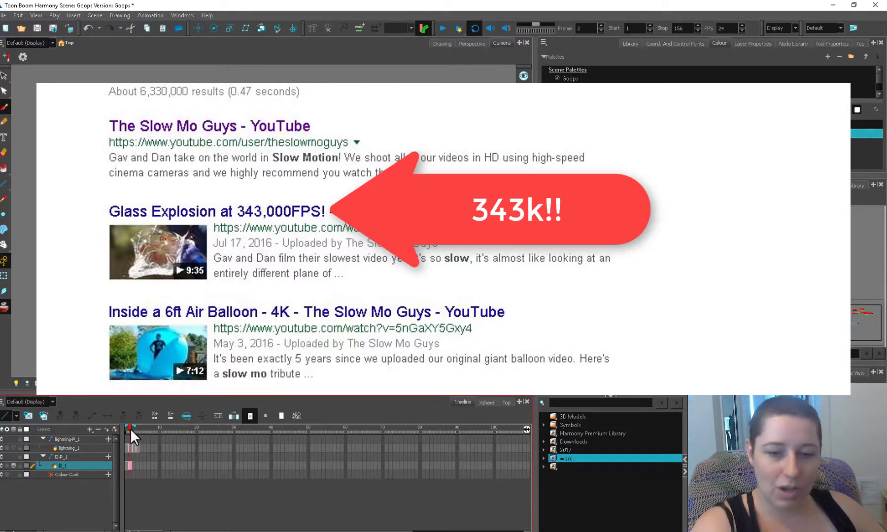
{"action": "left_click_drag", "start_coordinate": [128, 431], "coordinate": [134, 432]}
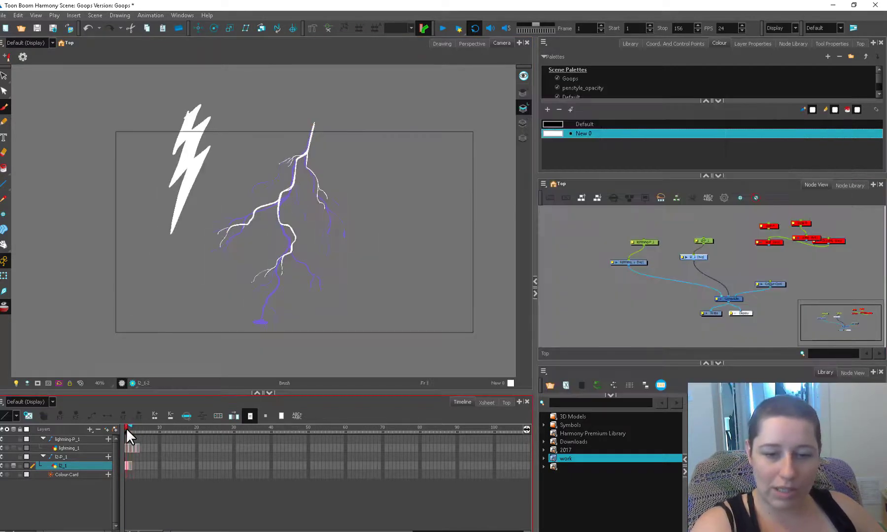
On the frame 3 cell, trace a white trunk stroke over the guide bolt, undoing and restoring it
{"action": "left_click", "coordinate": [135, 471]}
{"action": "scroll", "coordinate": [228, 320], "scroll_direction": "up", "scroll_amount": 1}
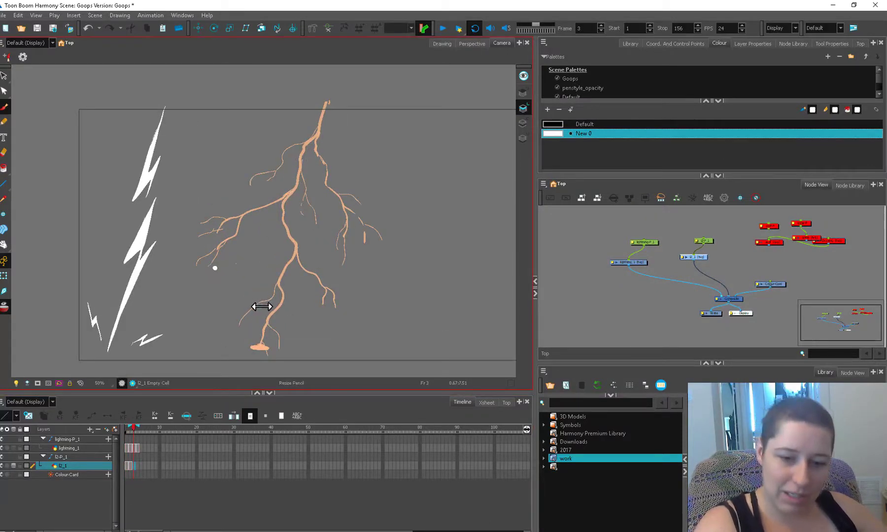
{"action": "left_click_drag", "start_coordinate": [327, 103], "coordinate": [300, 158]}
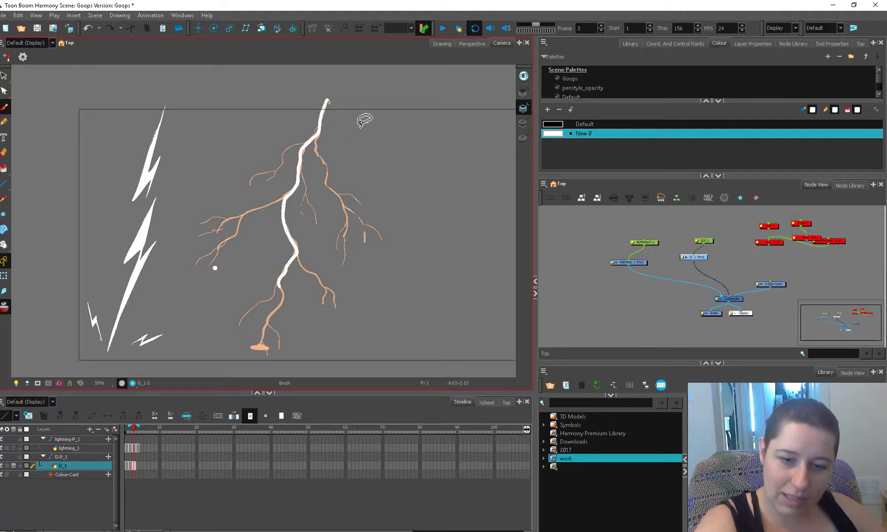
{"action": "key", "text": "ctrl+z"}
{"action": "key", "text": "alt+s"}
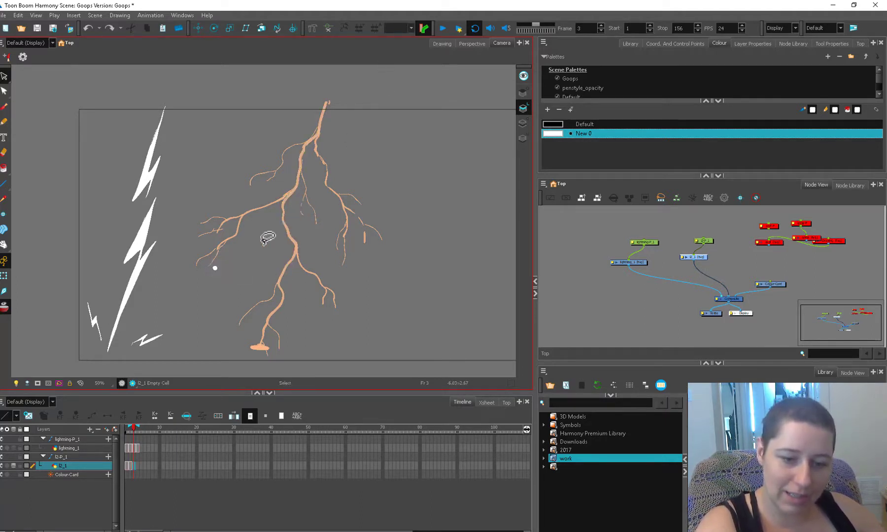
{"action": "left_click", "coordinate": [215, 270]}
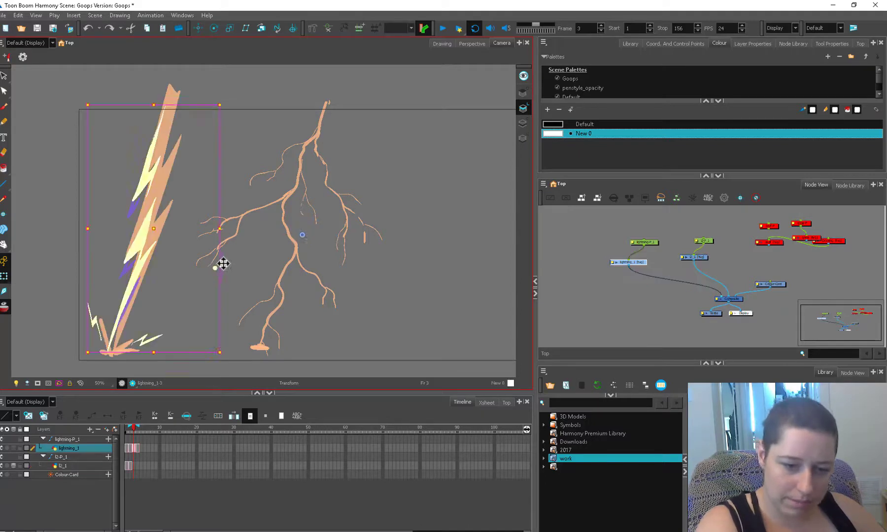
{"action": "key", "text": "ctrl+shift+z"}
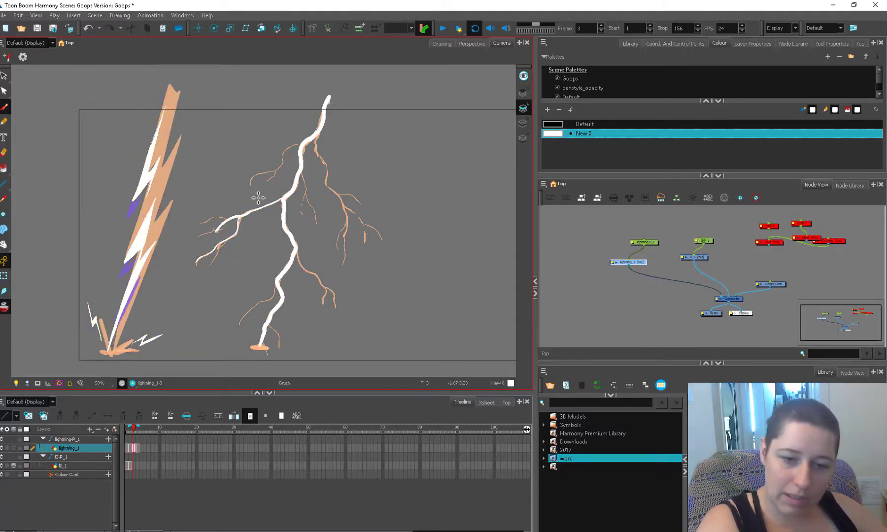
{"action": "key", "text": "alt+s"}
Add white highlight strokes along the left and right branches of the middle bolt
{"action": "left_click_drag", "start_coordinate": [228, 213], "coordinate": [206, 230]}
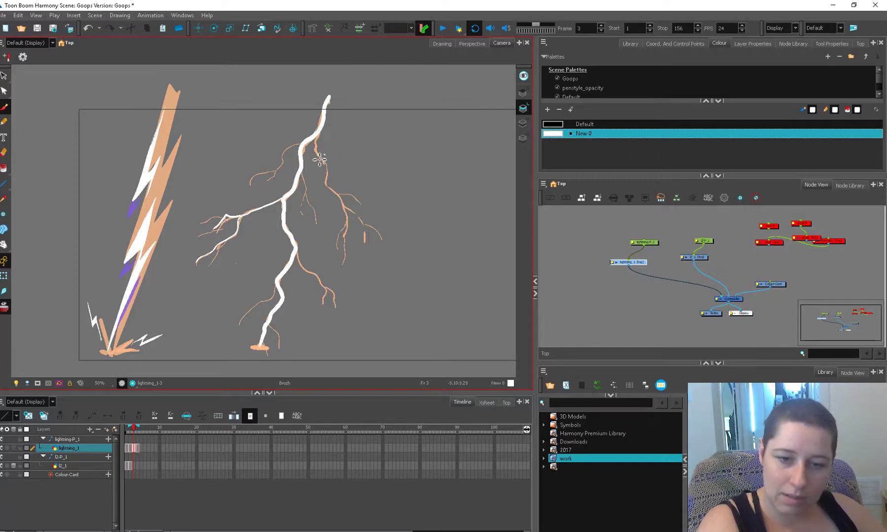
{"action": "left_click_drag", "start_coordinate": [326, 148], "coordinate": [362, 218]}
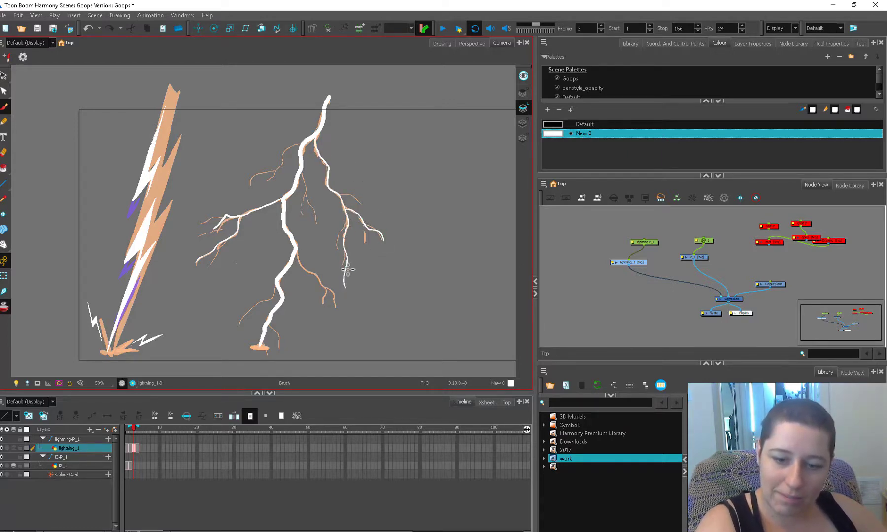
{"action": "left_click_drag", "start_coordinate": [347, 216], "coordinate": [347, 243]}
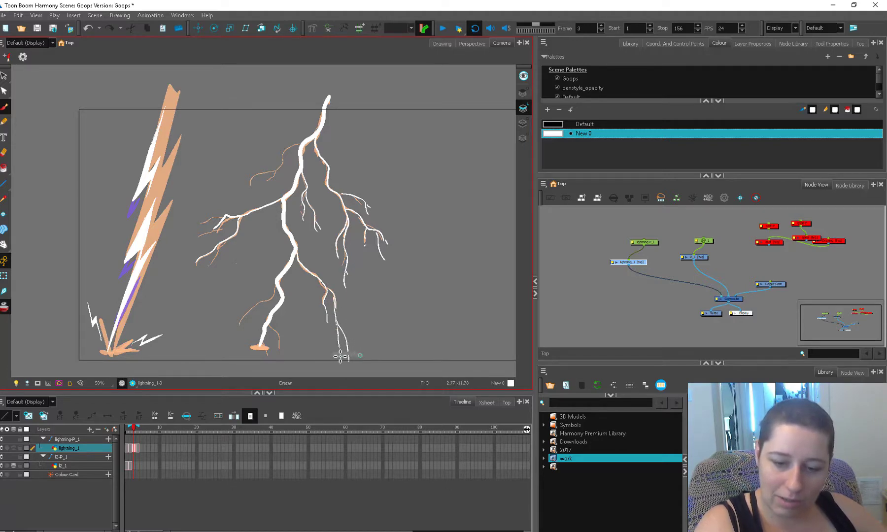
{"action": "key", "text": "period"}
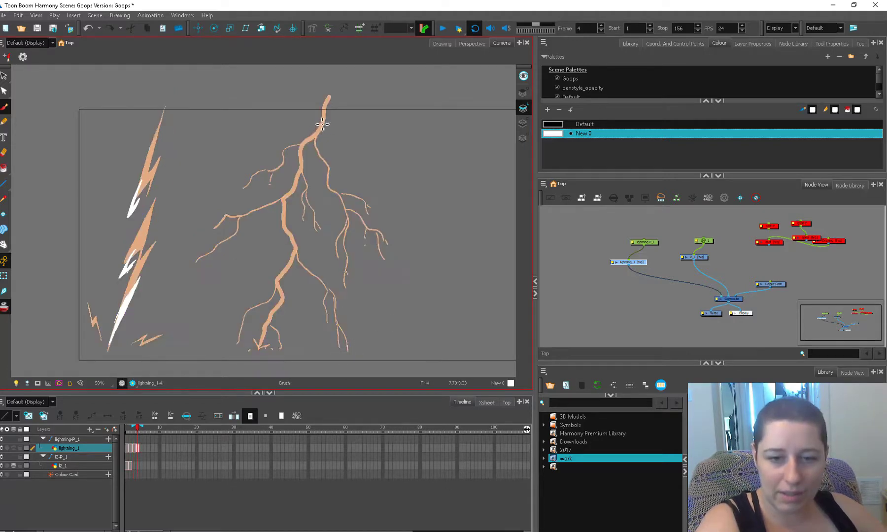
{"action": "key", "text": "comma"}
On frame 4 of the G_1 layer, brush white highlights along the lower branches, then return to frame 1
{"action": "left_click", "coordinate": [377, 292]}
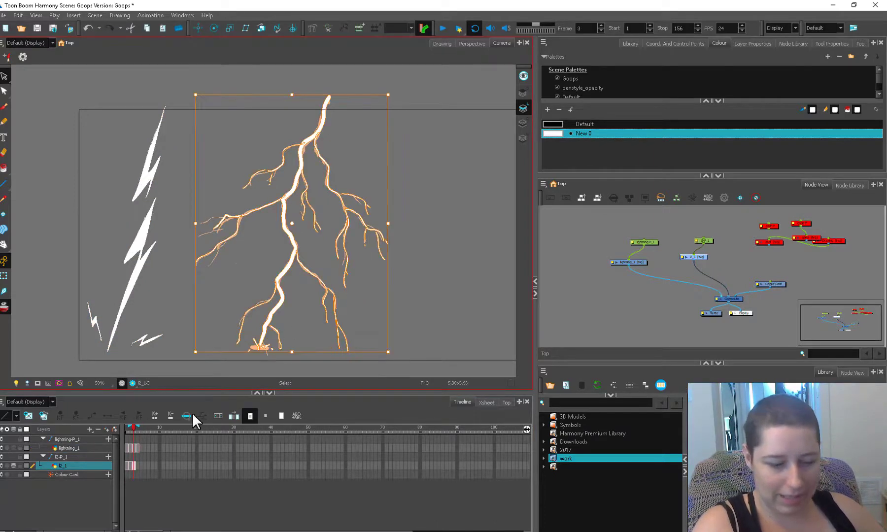
{"action": "left_click", "coordinate": [141, 457]}
{"action": "key", "text": "alt+b"}
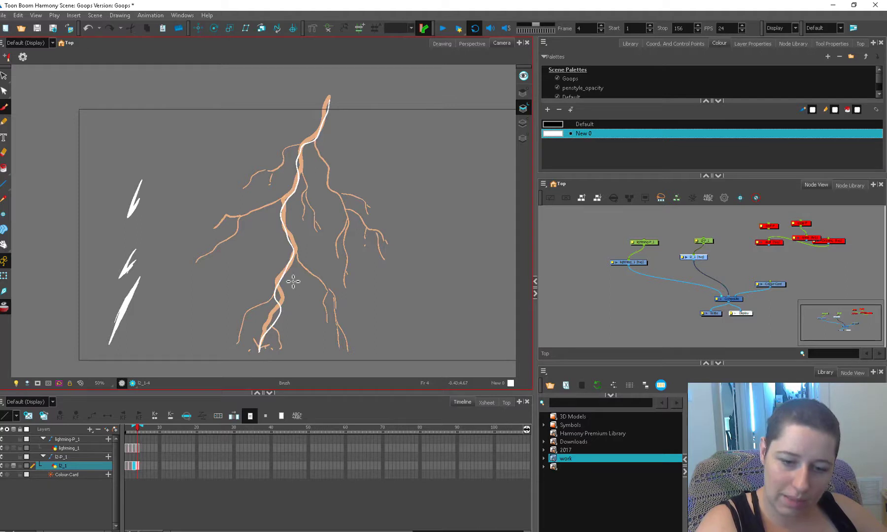
{"action": "mouse_move", "coordinate": [274, 335]}
{"action": "left_mouse_down"}
{"action": "mouse_move", "coordinate": [324, 327]}
{"action": "mouse_move", "coordinate": [343, 354]}
{"action": "left_mouse_up"}
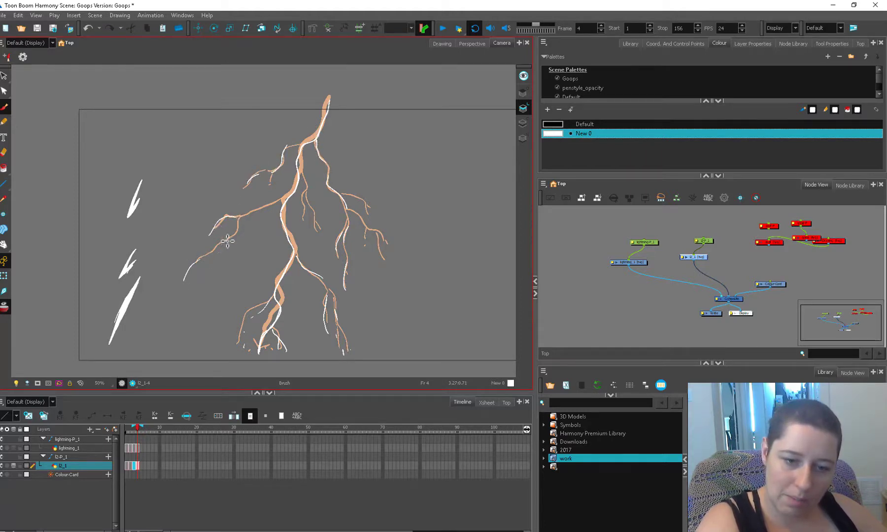
{"action": "key", "text": "comma"}
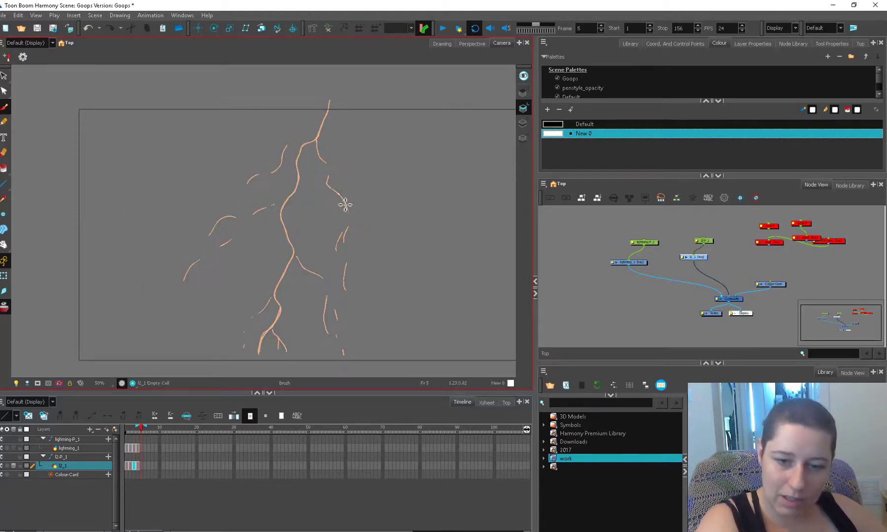
{"action": "key", "text": "comma"}
{"action": "key", "text": "comma"}
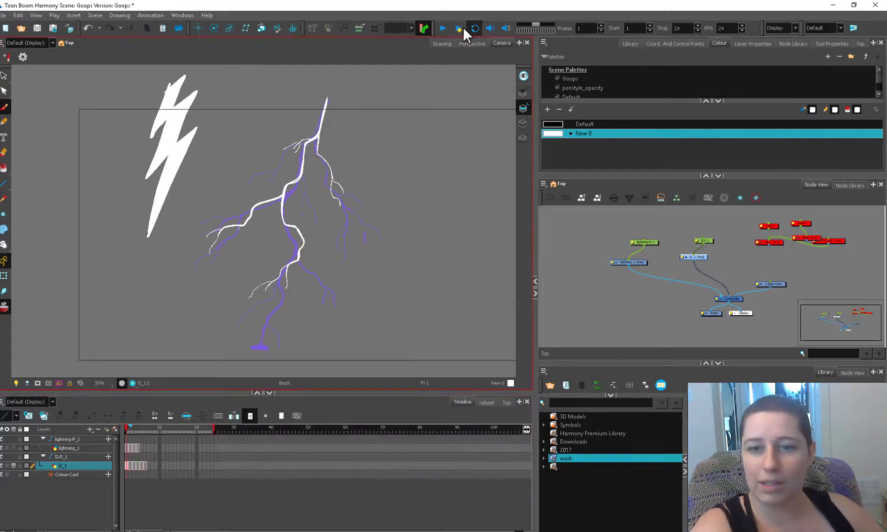
Extend the exposure of the first lightning_1 drawing over more frames and replay the strike
{"action": "left_click", "coordinate": [442, 28]}
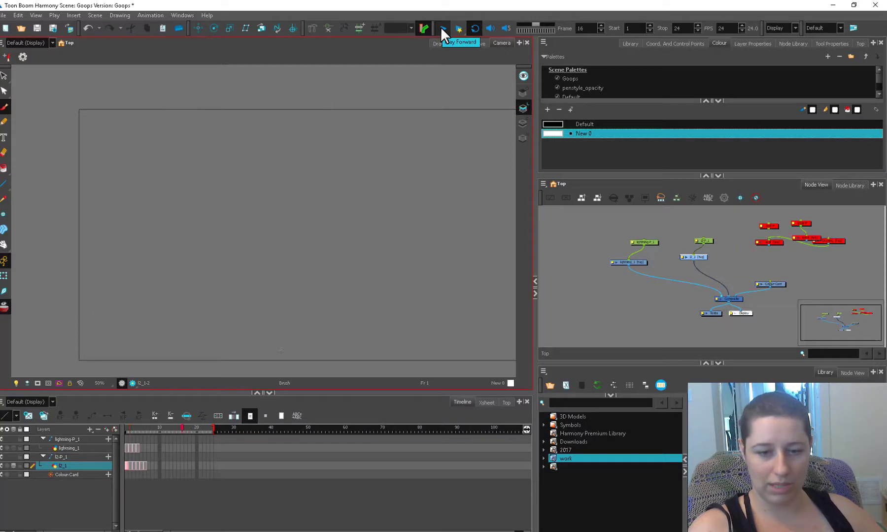
{"action": "left_click", "coordinate": [132, 449]}
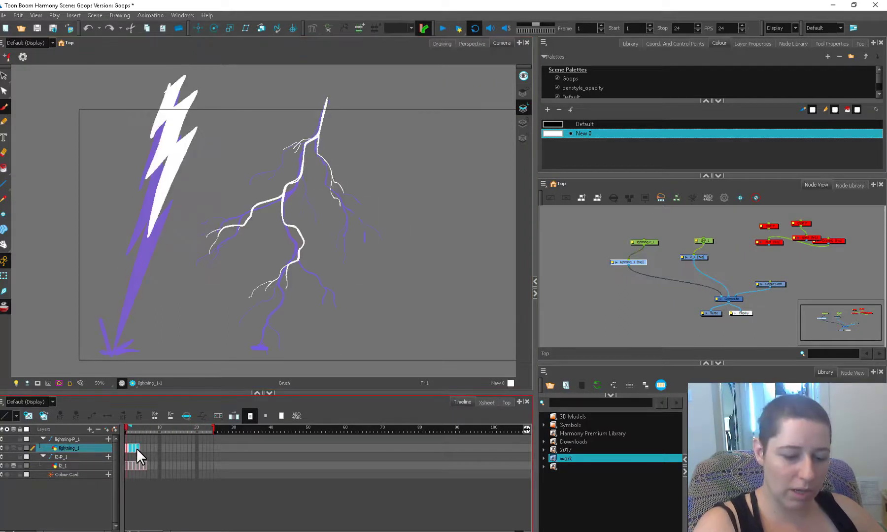
{"action": "right_click", "coordinate": [136, 448]}
{"action": "left_click", "coordinate": [379, 420]}
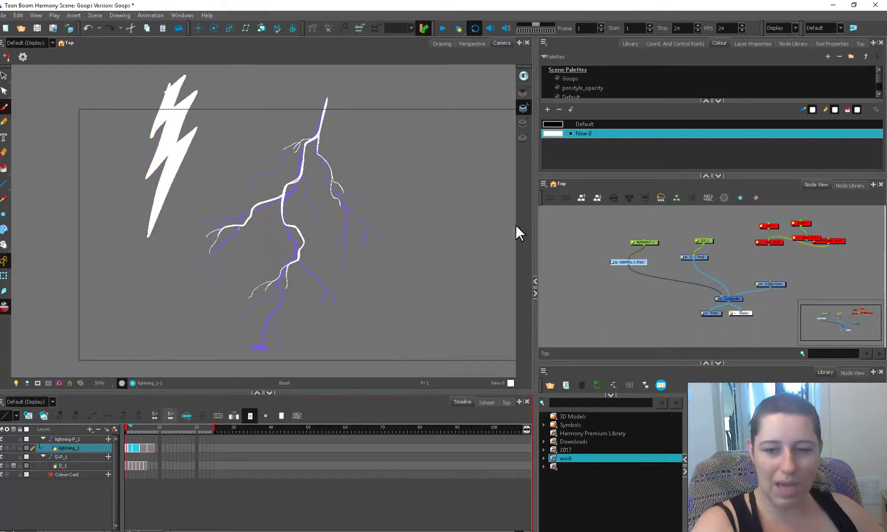
{"action": "left_click", "coordinate": [441, 28]}
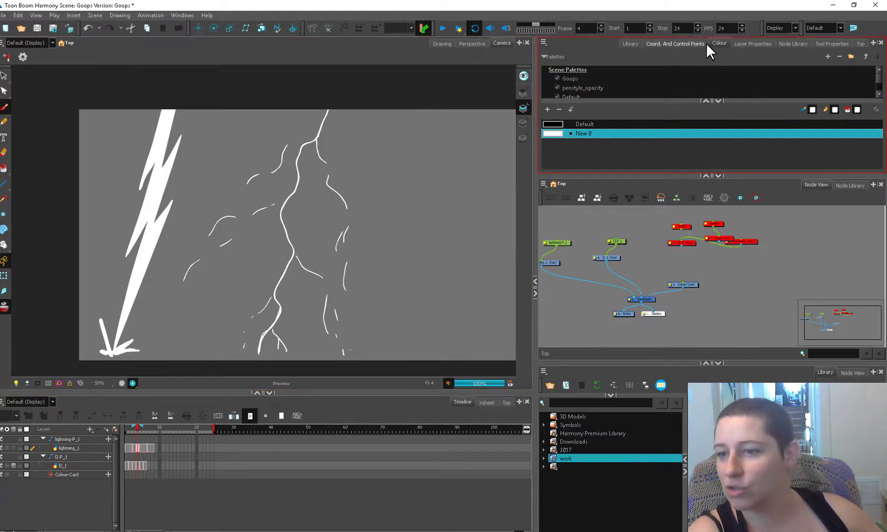
From Node Library Favorites, add a Blur and Composite under lightning_1 and wire the blur into Composite_1
{"action": "left_click", "coordinate": [793, 44]}
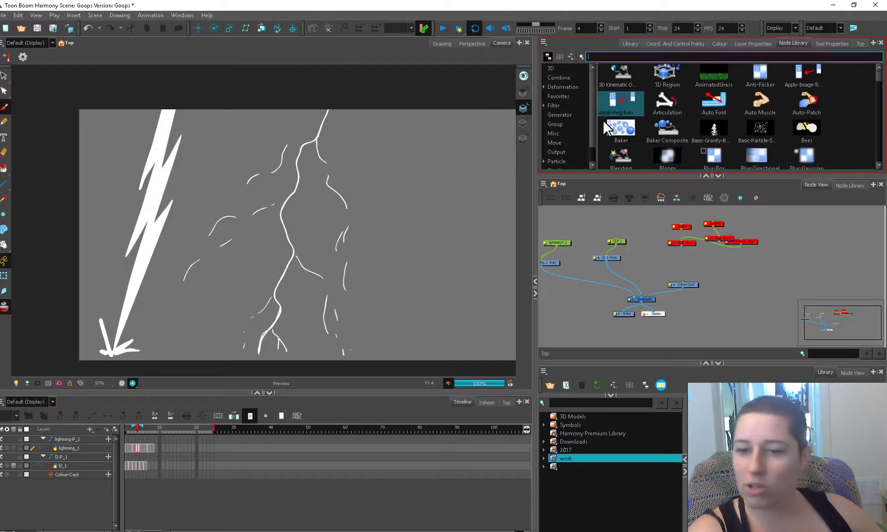
{"action": "left_click", "coordinate": [559, 96]}
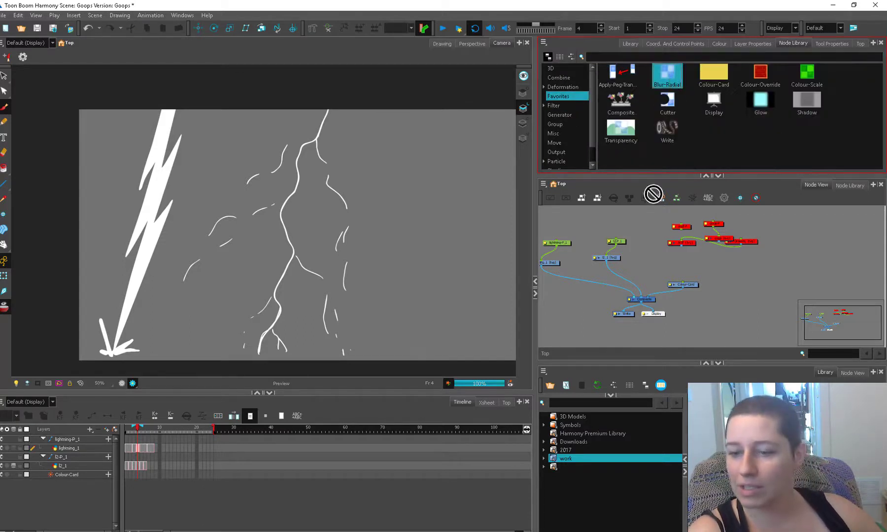
{"action": "middle_click", "coordinate": [673, 237]}
{"action": "scroll", "coordinate": [622, 262], "scroll_direction": "up", "scroll_amount": 2}
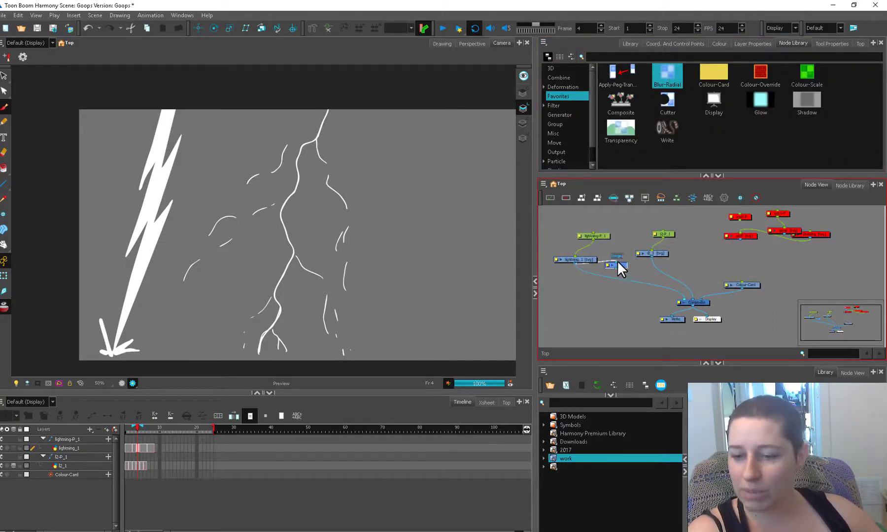
{"action": "mouse_move", "coordinate": [642, 276]}
{"action": "left_mouse_down"}
{"action": "mouse_move", "coordinate": [687, 299]}
{"action": "mouse_move", "coordinate": [665, 326]}
{"action": "mouse_move", "coordinate": [643, 322]}
{"action": "left_mouse_up"}
{"action": "key", "text": "ctrl+h"}
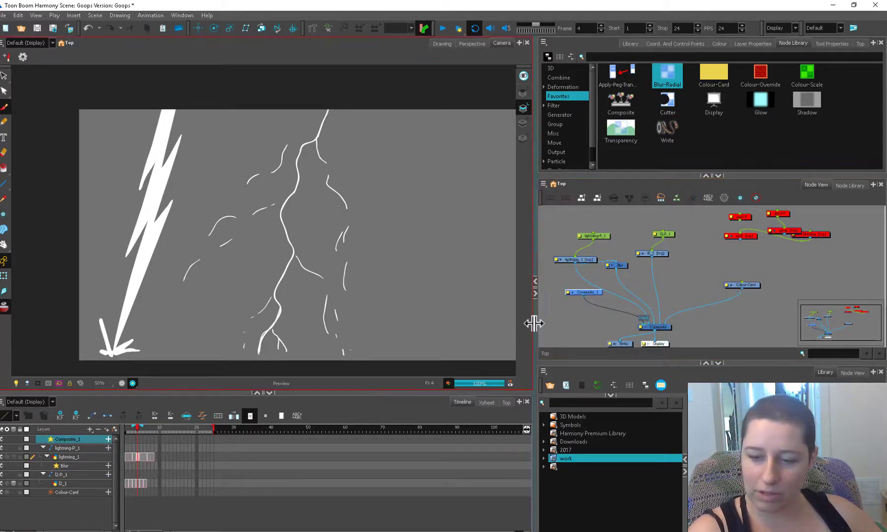
{"action": "left_click_drag", "start_coordinate": [532, 315], "coordinate": [466, 315]}
{"action": "scroll", "coordinate": [623, 305], "scroll_direction": "up", "scroll_amount": 2}
{"action": "scroll", "coordinate": [649, 286], "scroll_direction": "up", "scroll_amount": 1}
{"action": "mouse_move", "coordinate": [650, 285]}
{"action": "left_mouse_down"}
{"action": "mouse_move", "coordinate": [628, 264]}
{"action": "mouse_move", "coordinate": [560, 291]}
{"action": "left_mouse_up"}
{"action": "left_click", "coordinate": [562, 295]}
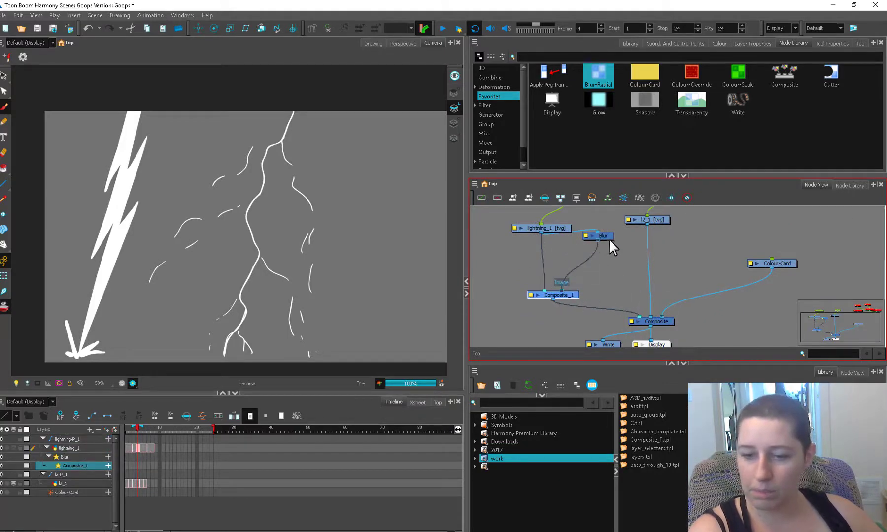
{"action": "left_click_drag", "start_coordinate": [603, 236], "coordinate": [570, 263]}
Set the lightning_1 Blur node's radius to 11.4
{"action": "left_click", "coordinate": [549, 230]}
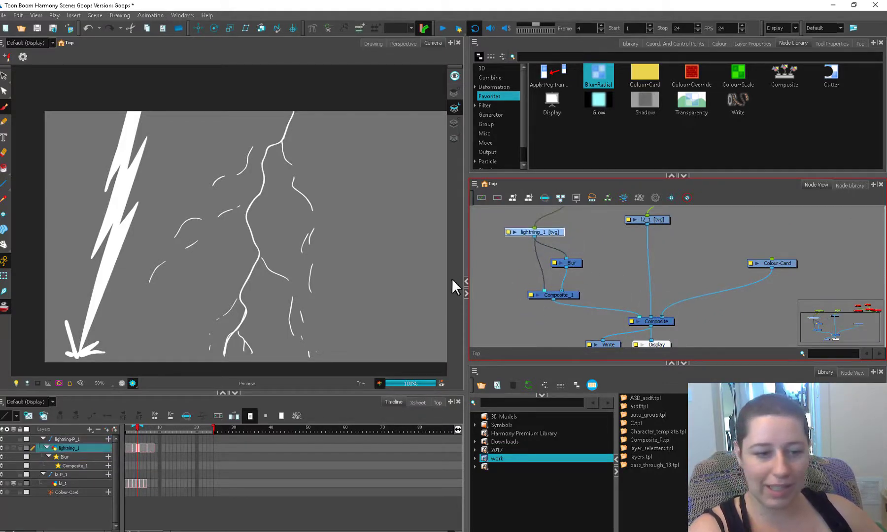
{"action": "left_click", "coordinate": [569, 263]}
{"action": "double_click", "coordinate": [568, 265]}
{"action": "left_click_drag", "start_coordinate": [488, 264], "coordinate": [497, 264]}
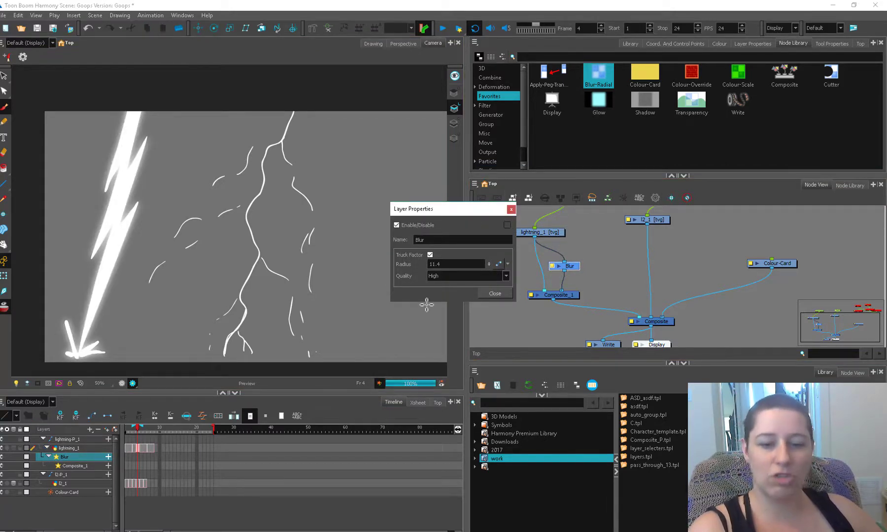
{"action": "left_click", "coordinate": [494, 293]}
Paste a blur/composite copy fed by l2_1, give Blur_1 radius 4, and reopen the first Blur's radius
{"action": "key", "text": "ctrl+v"}
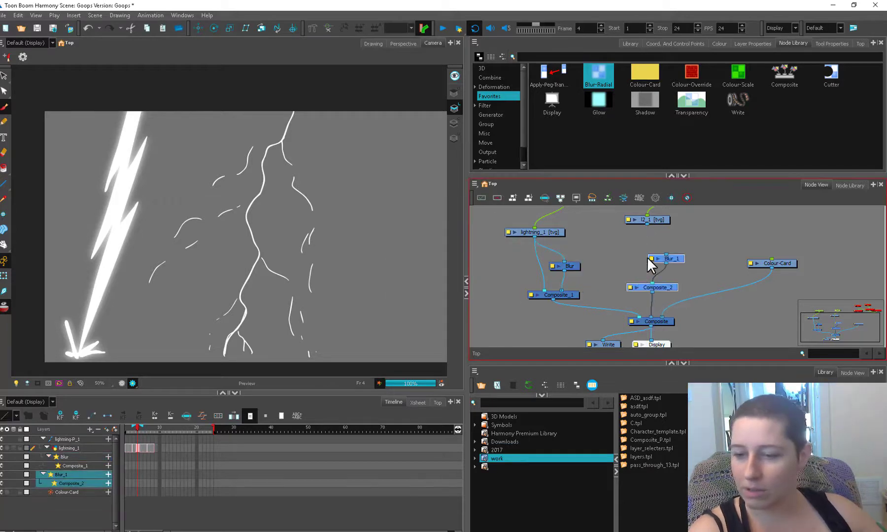
{"action": "left_click_drag", "start_coordinate": [647, 222], "coordinate": [655, 258]}
{"action": "double_click", "coordinate": [665, 259]}
{"action": "double_click", "coordinate": [449, 265]}
{"action": "type", "text": "4"}
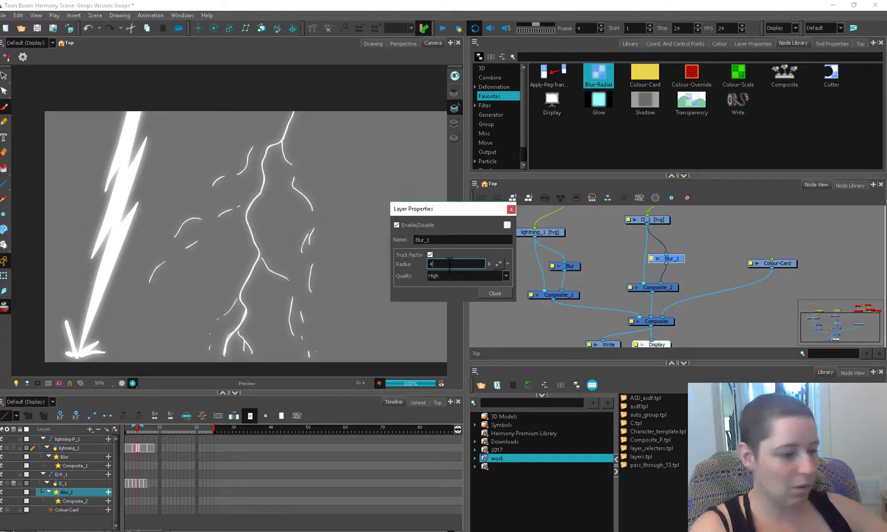
{"action": "left_click", "coordinate": [494, 293]}
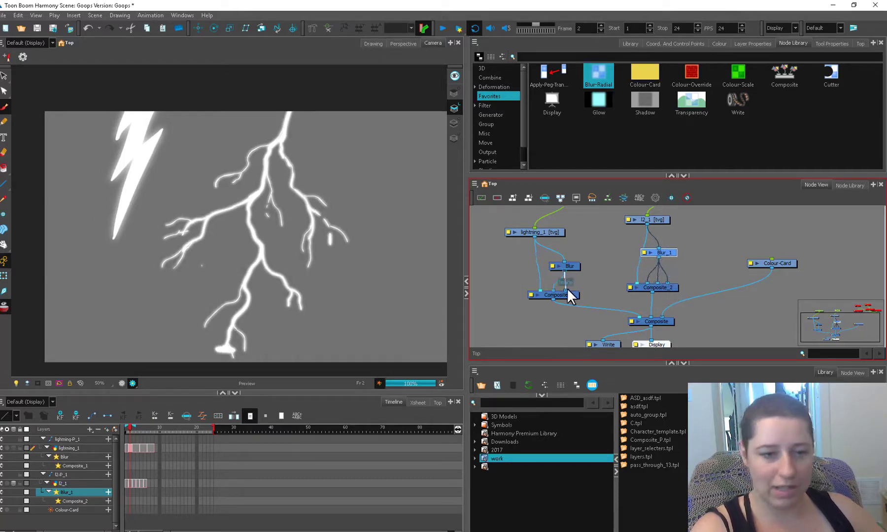
{"action": "double_click", "coordinate": [560, 274]}
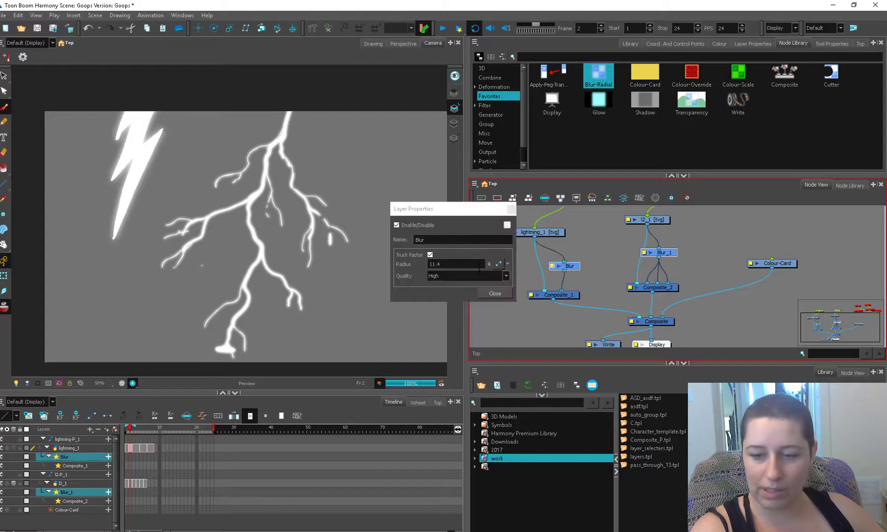
{"action": "left_click", "coordinate": [457, 265]}
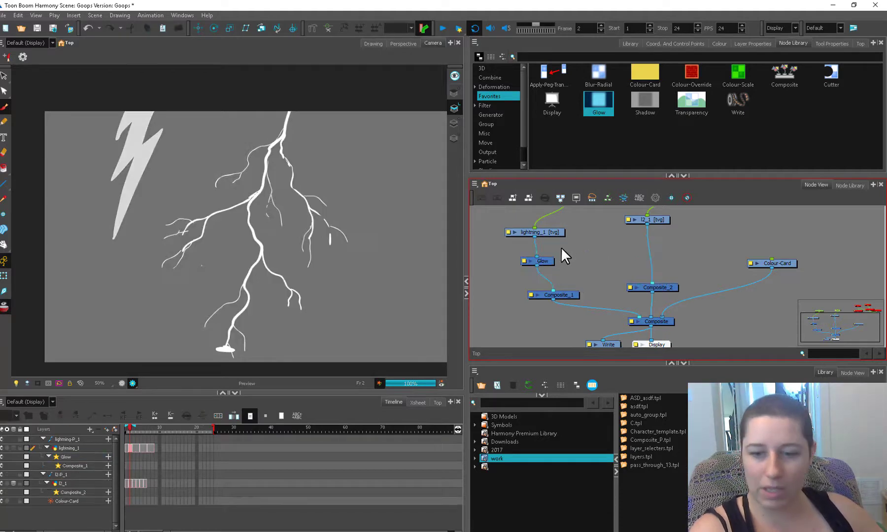
Keep the Glow node's Radial blur type and radius, and turn off Use Source Colour
{"action": "double_click", "coordinate": [537, 261]}
{"action": "left_click", "coordinate": [491, 264]}
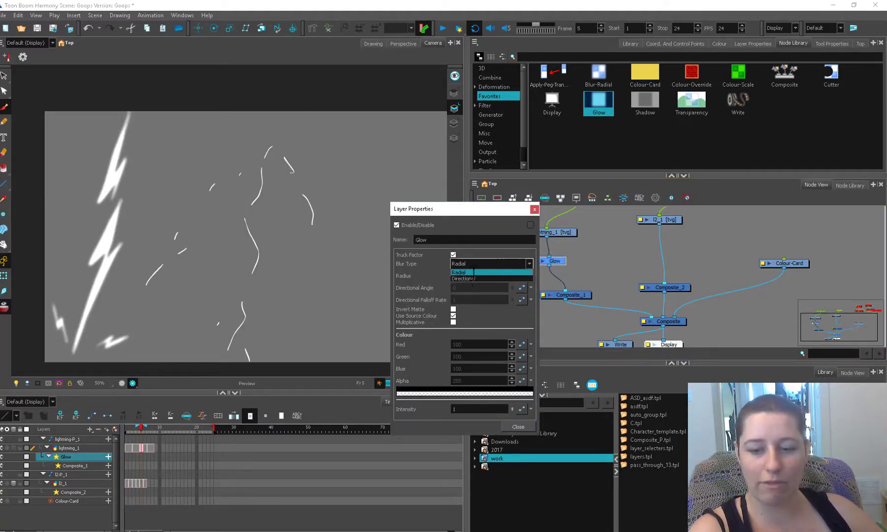
{"action": "left_click", "coordinate": [471, 273]}
{"action": "left_click", "coordinate": [466, 276]}
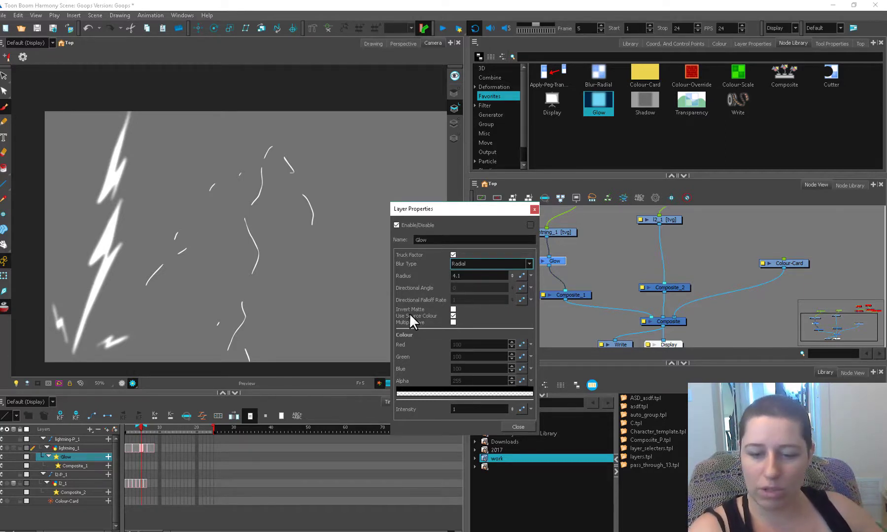
{"action": "left_click", "coordinate": [452, 315]}
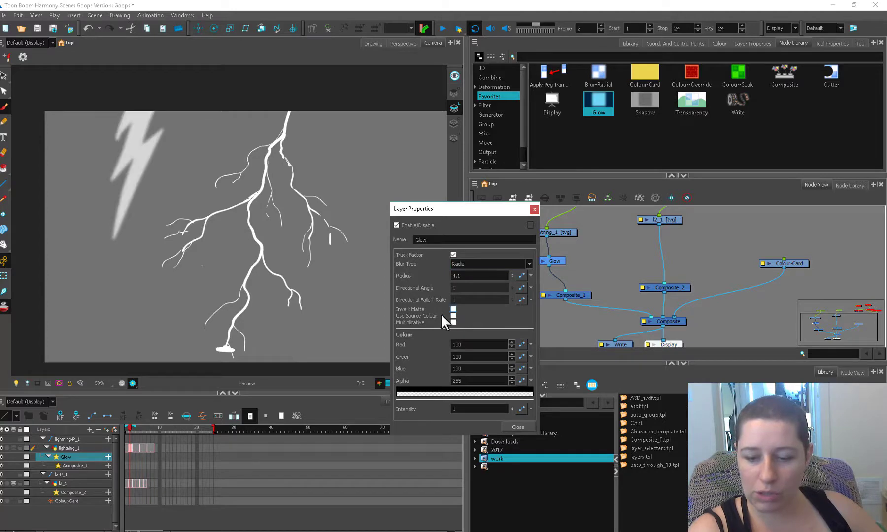
Pick a near-white pale cyan glow colour in Multiwheel Colour, then re-enable Use Source Colour
{"action": "left_click", "coordinate": [460, 394]}
{"action": "mouse_move", "coordinate": [459, 187]}
{"action": "left_mouse_down"}
{"action": "mouse_move", "coordinate": [632, 193]}
{"action": "mouse_move", "coordinate": [581, 191]}
{"action": "left_mouse_up"}
{"action": "left_click", "coordinate": [606, 228]}
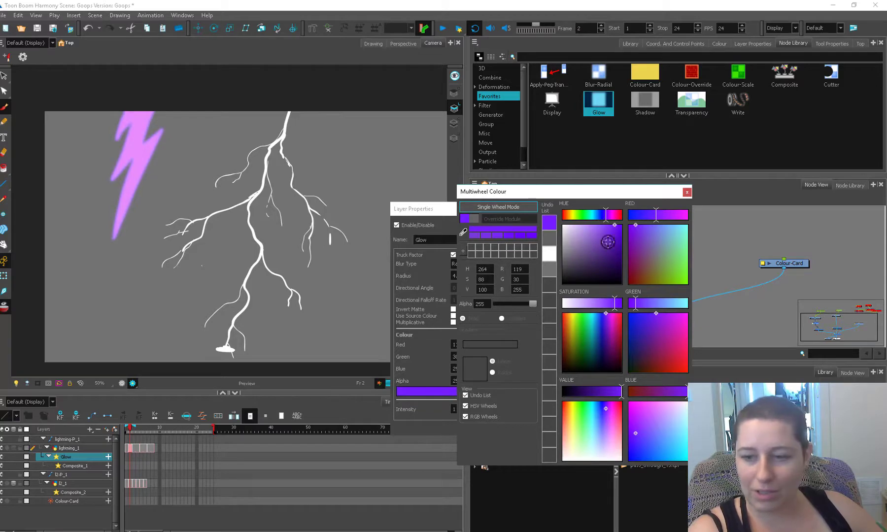
{"action": "mouse_move", "coordinate": [613, 226]}
{"action": "left_mouse_down"}
{"action": "mouse_move", "coordinate": [572, 225]}
{"action": "mouse_move", "coordinate": [580, 224]}
{"action": "left_mouse_up"}
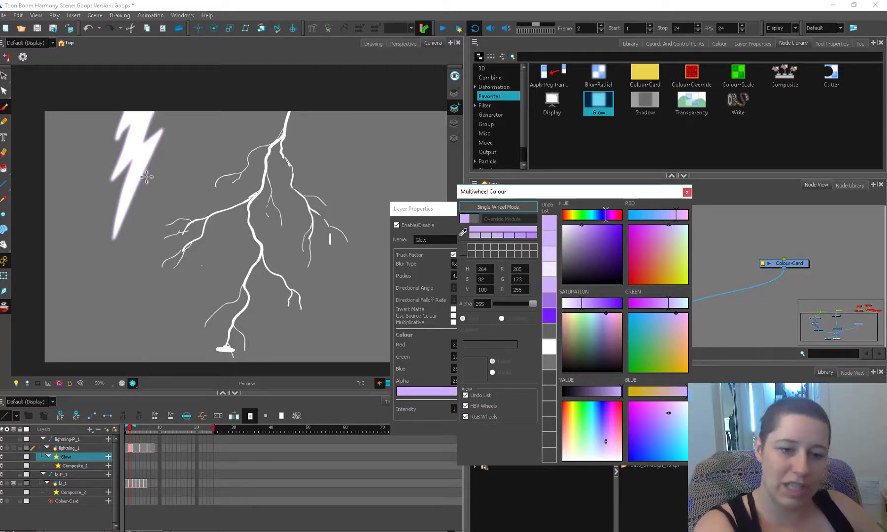
{"action": "left_click", "coordinate": [615, 252]}
{"action": "left_click_drag", "start_coordinate": [615, 252], "coordinate": [618, 253]}
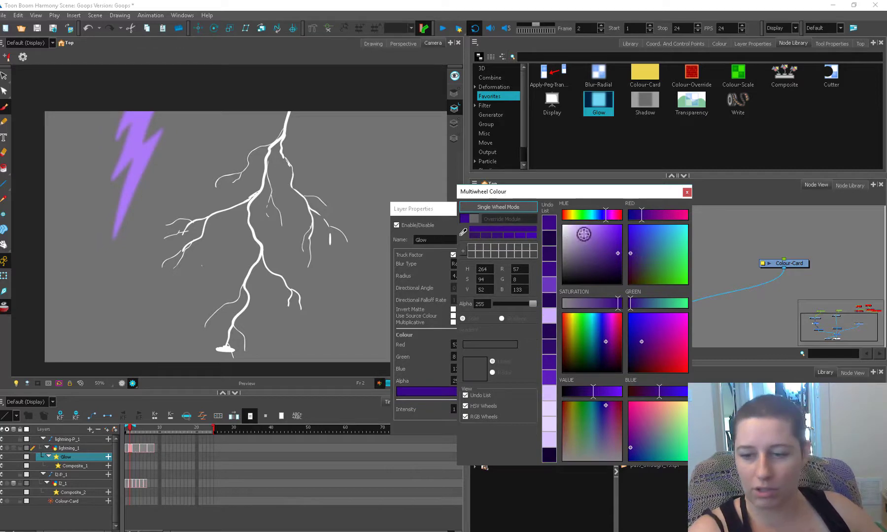
{"action": "mouse_move", "coordinate": [608, 236]}
{"action": "left_mouse_down"}
{"action": "mouse_move", "coordinate": [575, 224]}
{"action": "mouse_move", "coordinate": [592, 216]}
{"action": "left_mouse_up"}
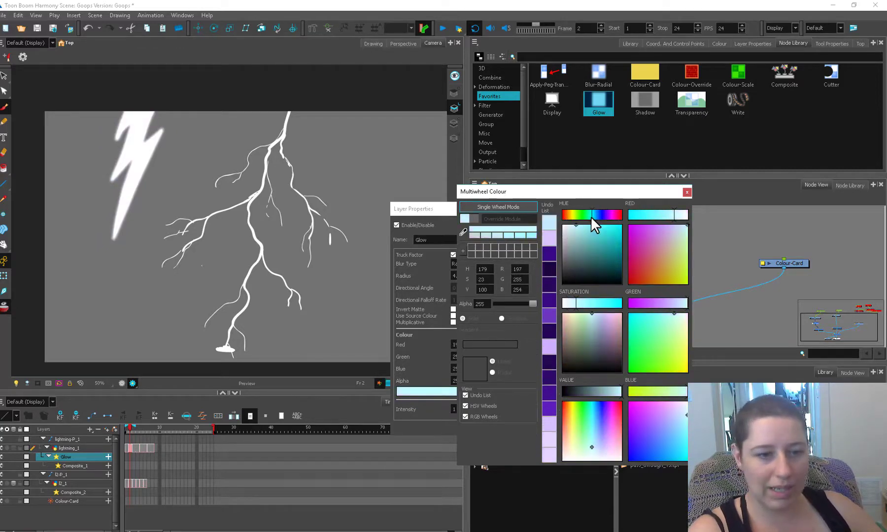
{"action": "left_click", "coordinate": [685, 193]}
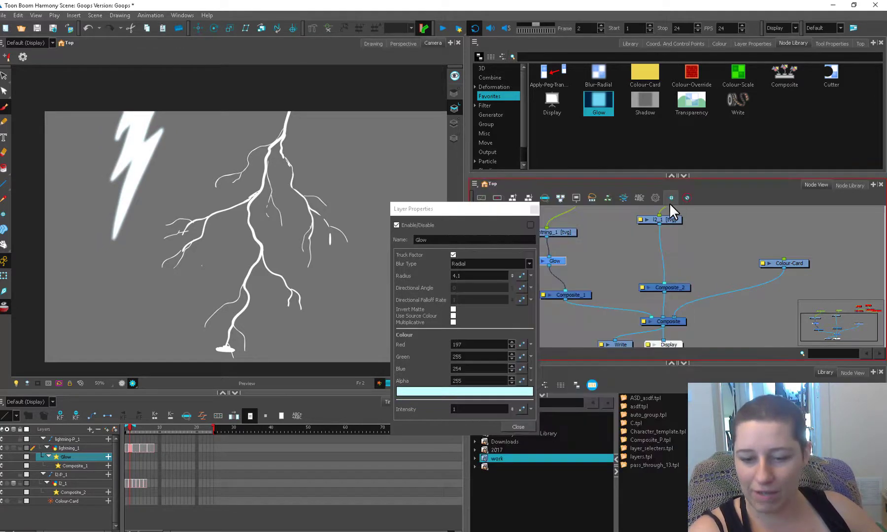
{"action": "left_click", "coordinate": [451, 315]}
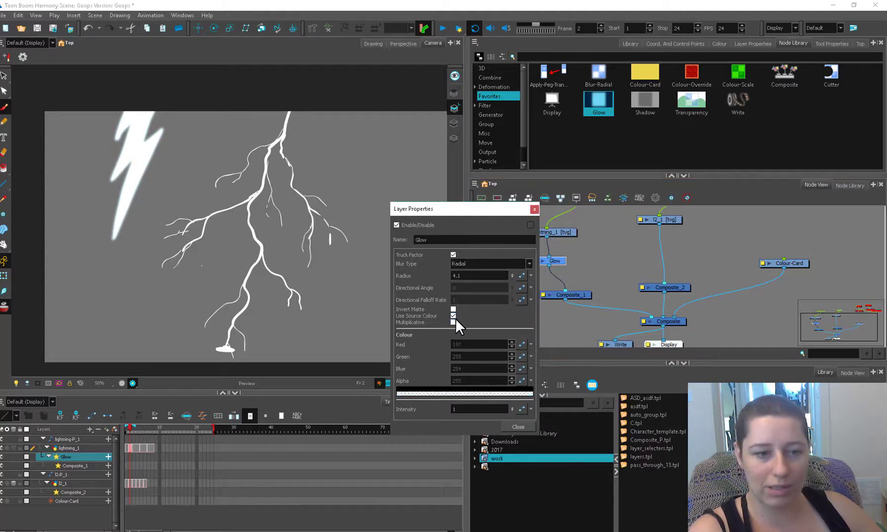
Switch the Glow back to its custom colour, check frame 5, and close the settings
{"action": "left_click", "coordinate": [452, 315]}
{"action": "left_click", "coordinate": [143, 430]}
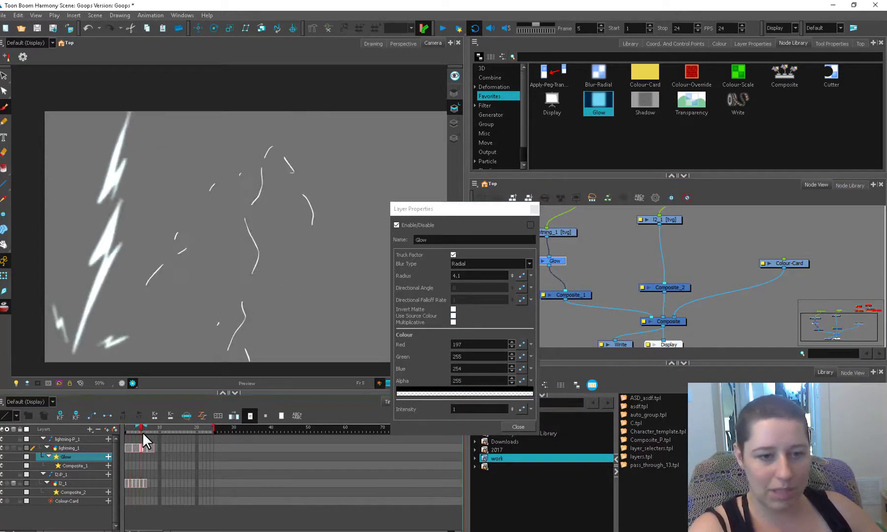
{"action": "left_click", "coordinate": [519, 426]}
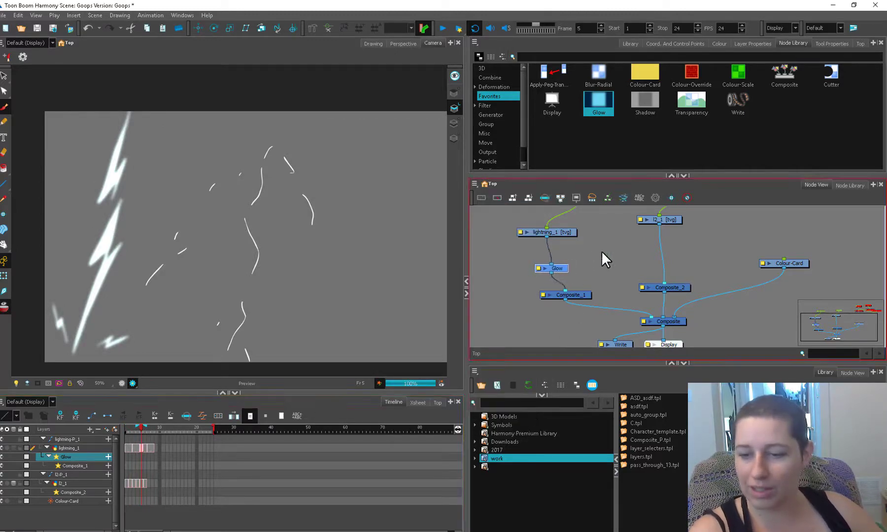
Paste a Glow_1 node onto the second lightning l2_1 and set its colour to lavender
{"action": "key", "text": "ctrl+v"}
{"action": "double_click", "coordinate": [667, 250]}
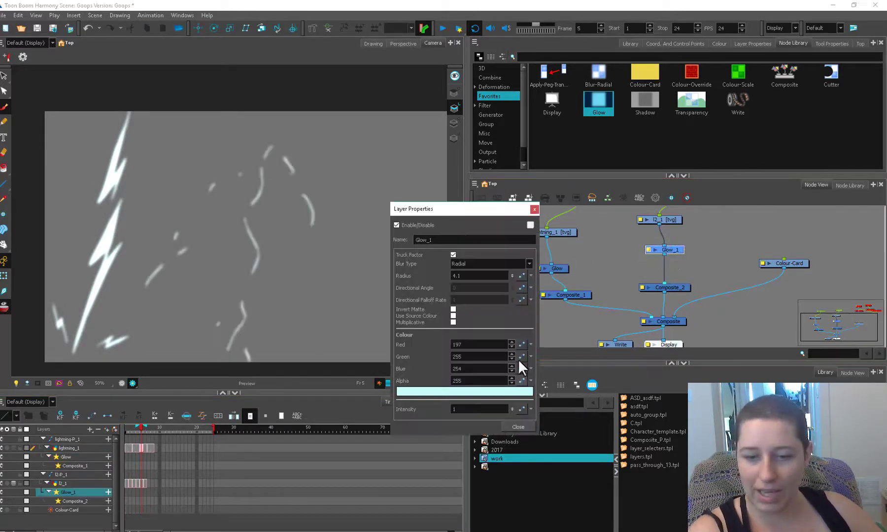
{"action": "left_click", "coordinate": [499, 393]}
{"action": "left_click", "coordinate": [598, 212]}
{"action": "left_click", "coordinate": [687, 193]}
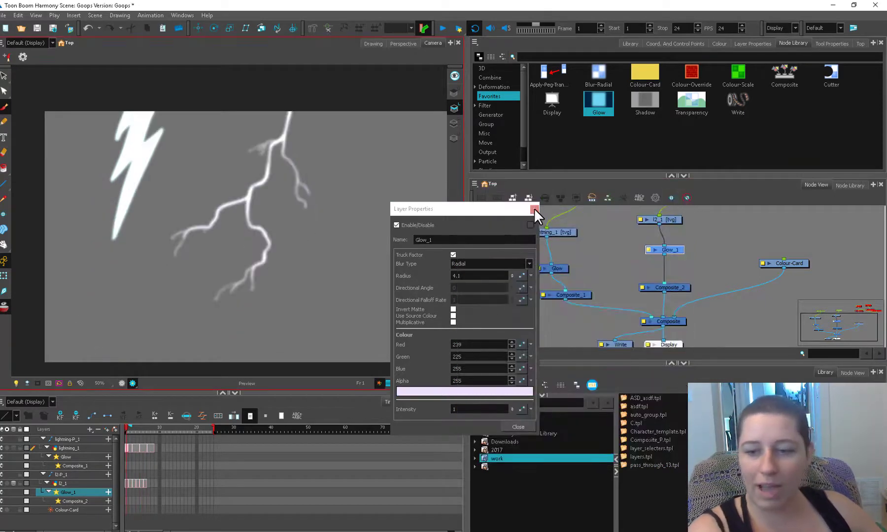
{"action": "left_click", "coordinate": [534, 209]}
Wire the unglowed l2_1 drawing directly into Composite_2's other input
{"action": "left_click_drag", "start_coordinate": [695, 269], "coordinate": [658, 282]}
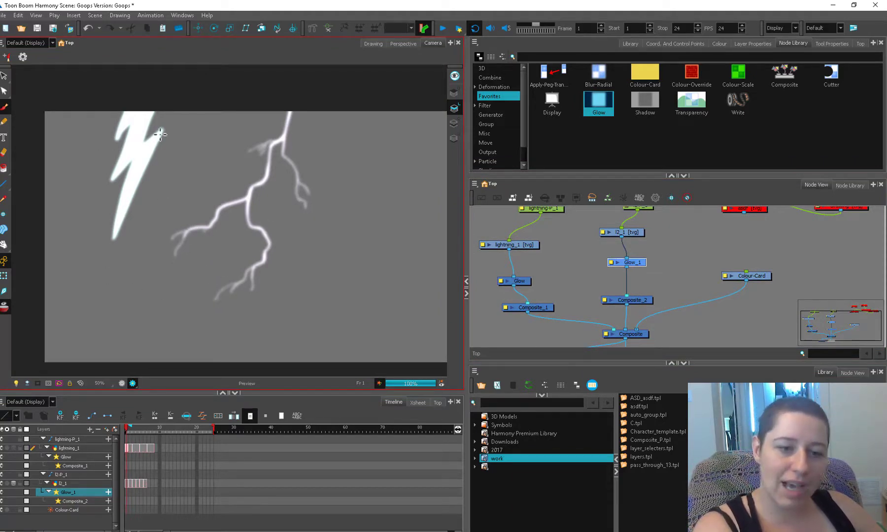
{"action": "left_click", "coordinate": [624, 244]}
{"action": "left_click_drag", "start_coordinate": [614, 301], "coordinate": [613, 301]}
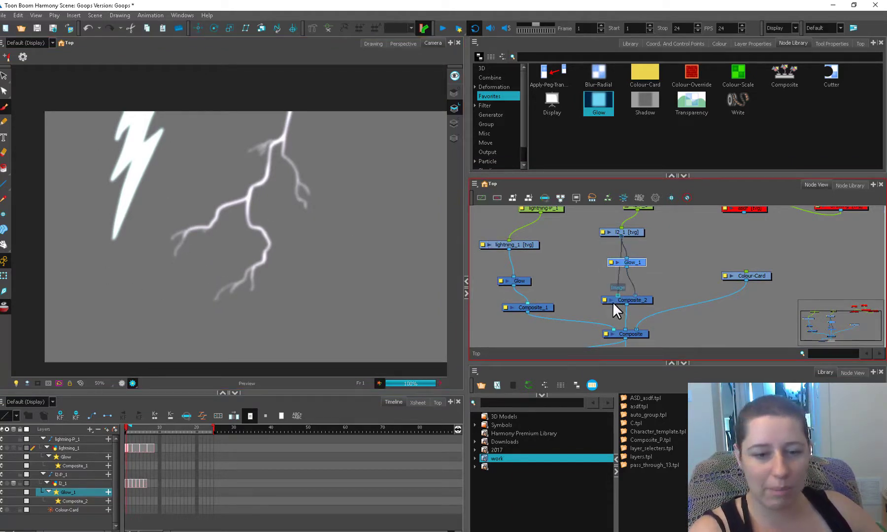
{"action": "left_click", "coordinate": [236, 290]}
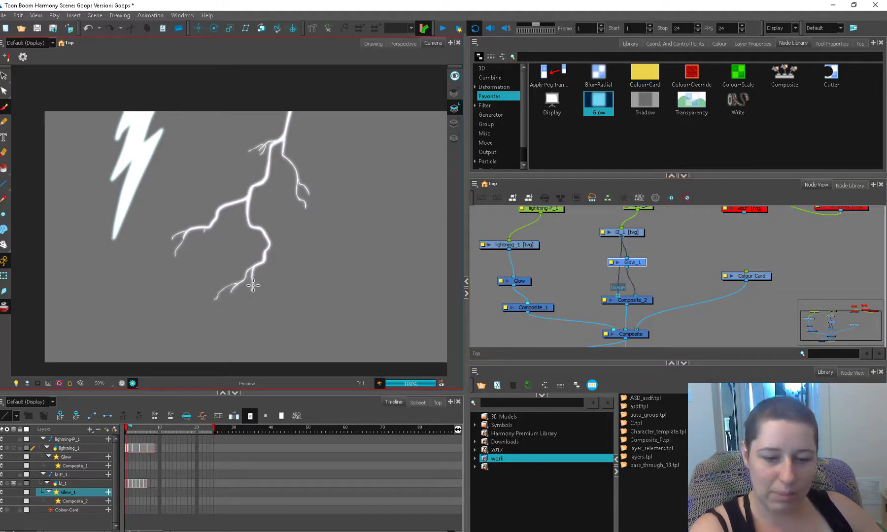
{"action": "left_click", "coordinate": [624, 279]}
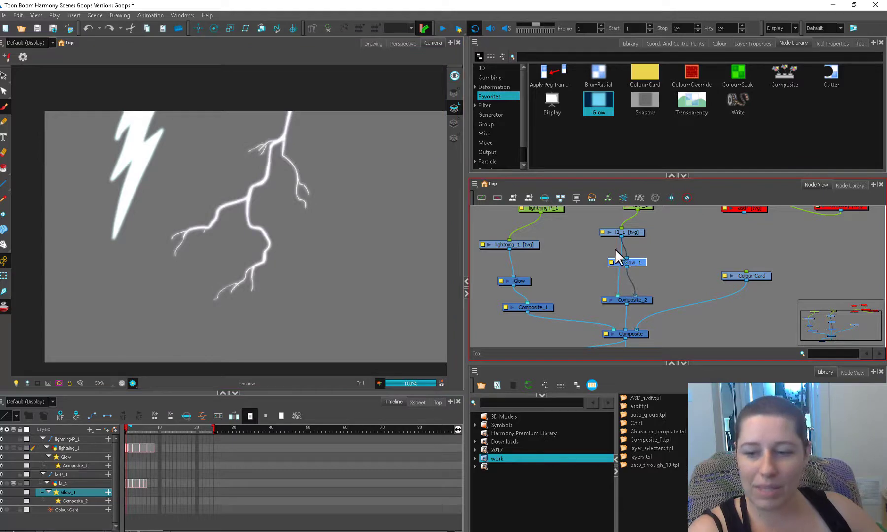
{"action": "left_click_drag", "start_coordinate": [600, 277], "coordinate": [609, 299]}
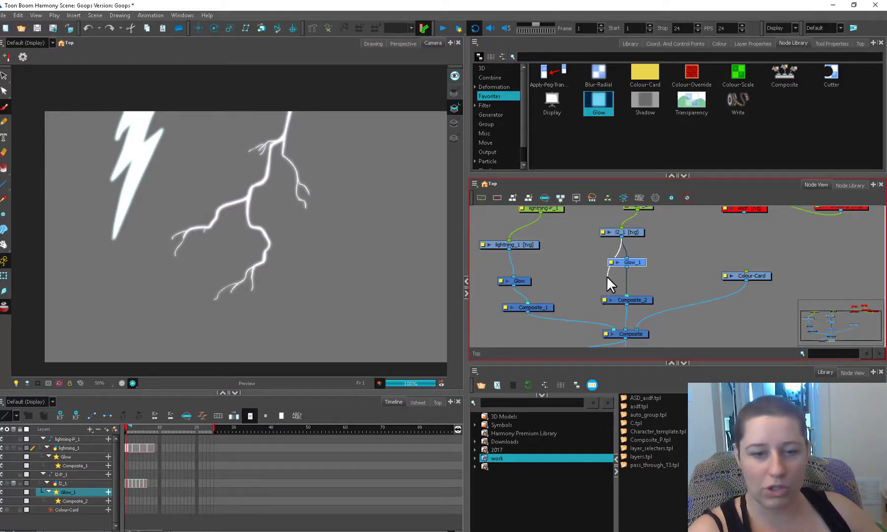
Insert a Blur-Radial with radius 1 on the l2_1 to Composite_2 cable
{"action": "left_click_drag", "start_coordinate": [599, 77], "coordinate": [609, 291]}
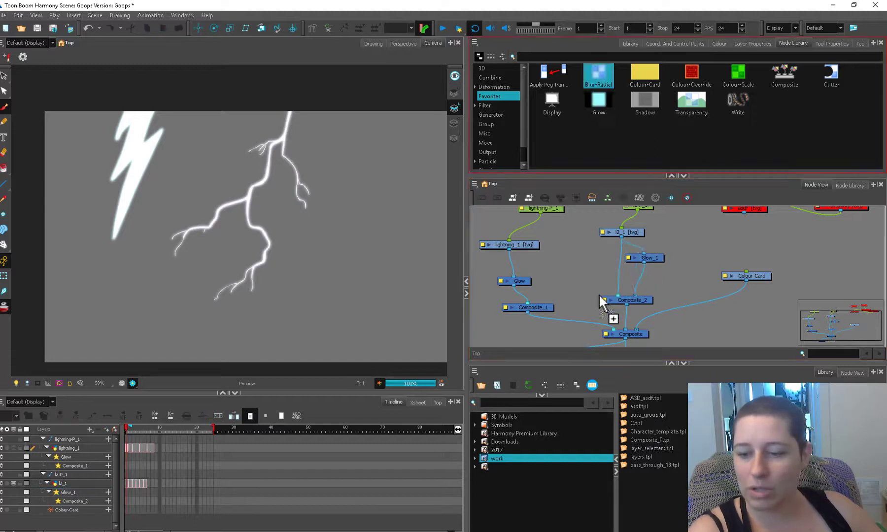
{"action": "left_click", "coordinate": [607, 280]}
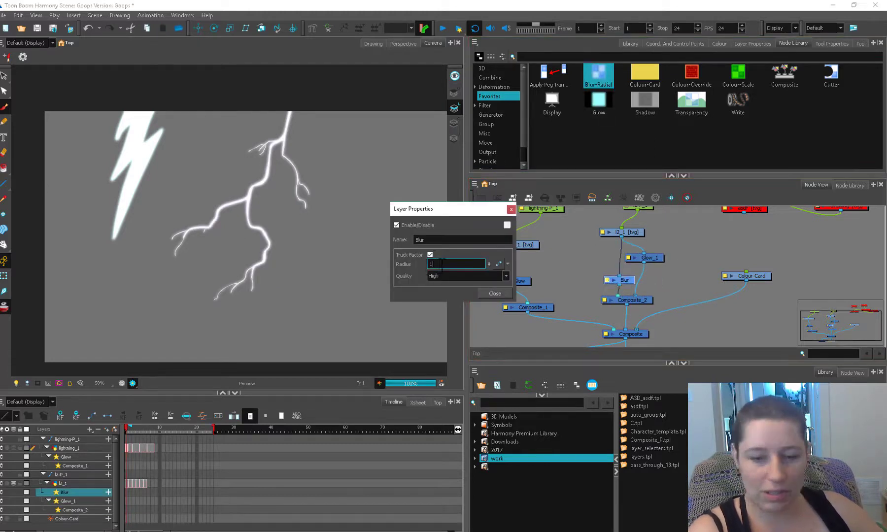
{"action": "type", "text": "1"}
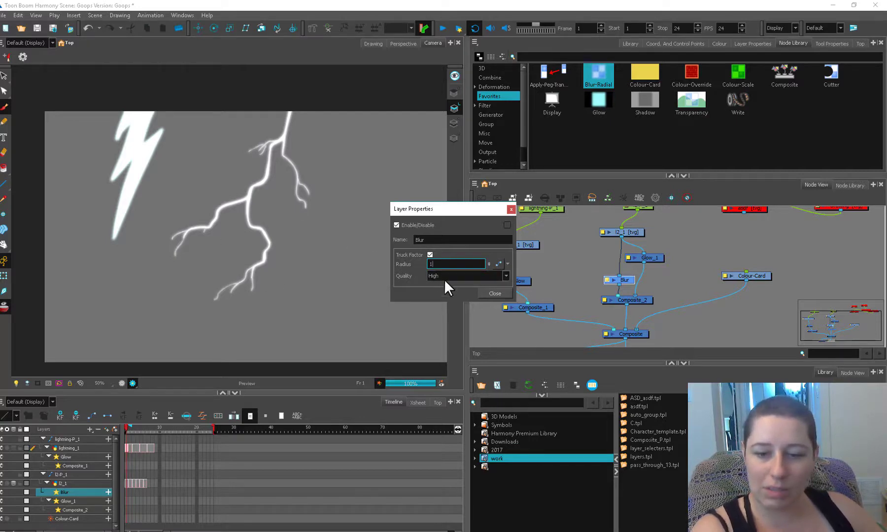
{"action": "left_click", "coordinate": [495, 293]}
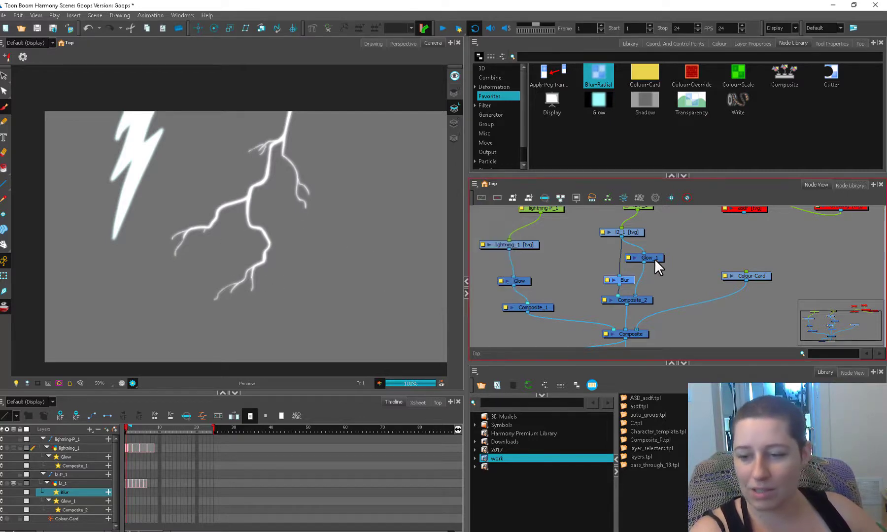
Test higher Intensity values on Glow_1, then reset it to 1
{"action": "double_click", "coordinate": [626, 258]}
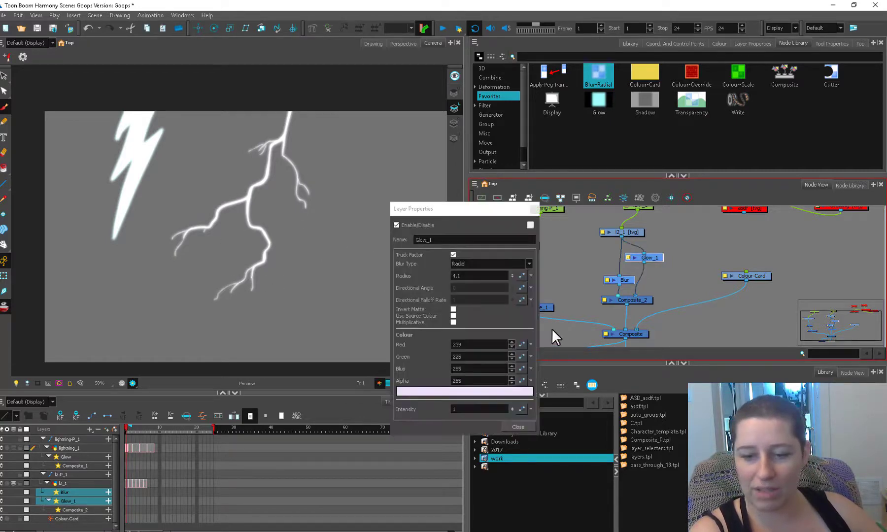
{"action": "left_click", "coordinate": [485, 409]}
{"action": "type", "text": "4.4"}
{"action": "key", "text": "Return"}
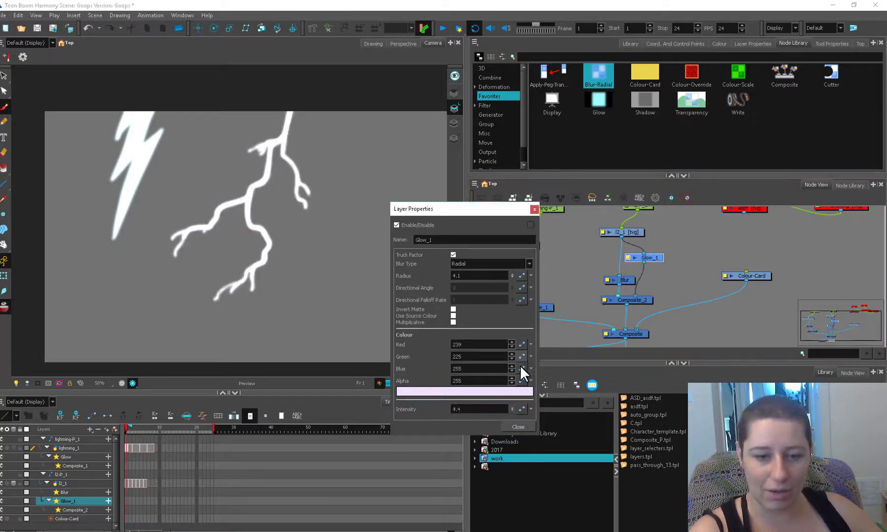
{"action": "mouse_move", "coordinate": [511, 400]}
{"action": "left_mouse_down"}
{"action": "mouse_move", "coordinate": [521, 400]}
{"action": "mouse_move", "coordinate": [510, 411]}
{"action": "left_mouse_up"}
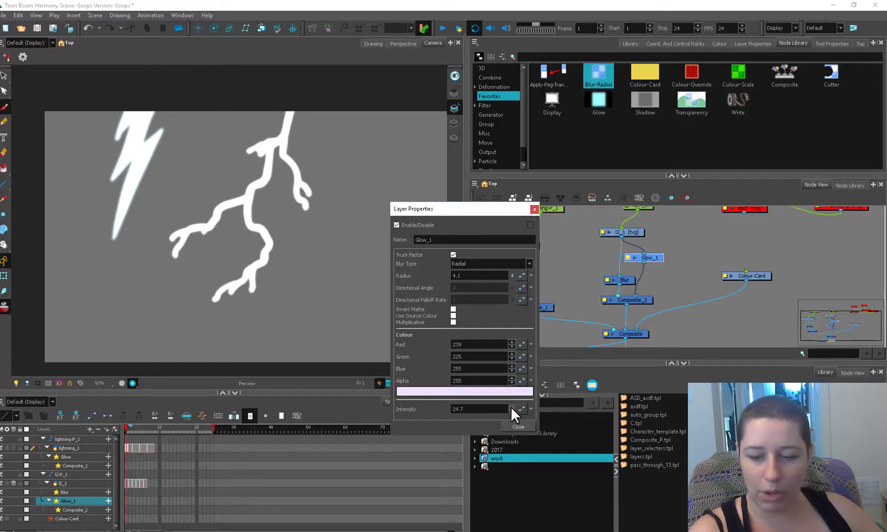
{"action": "double_click", "coordinate": [478, 409]}
{"action": "type", "text": "1"}
{"action": "key", "text": "Return"}
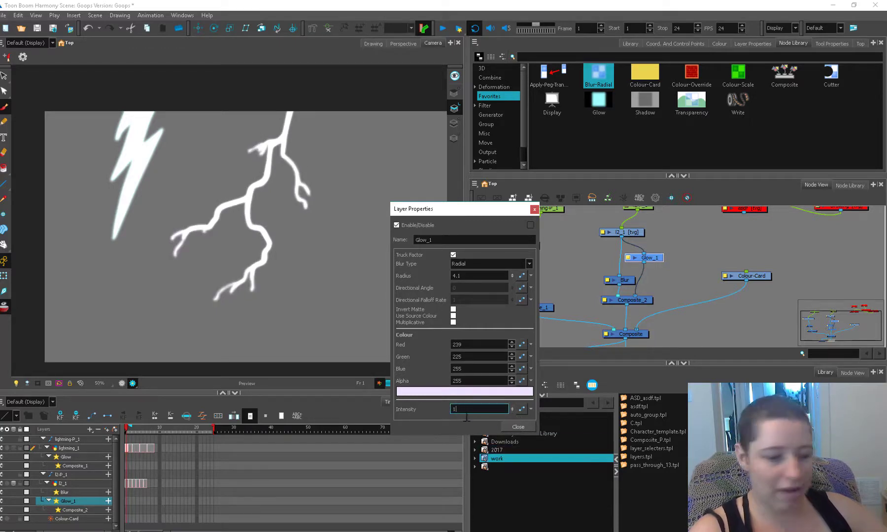
{"action": "left_click", "coordinate": [518, 427]}
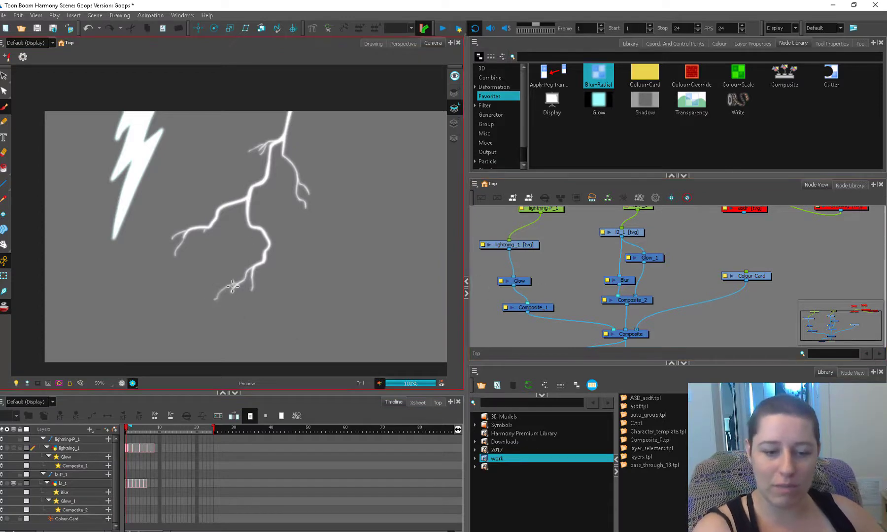
Leave render preview, fill the third bolt solid white on frame 1 and erase its stray nubs and strokes
{"action": "left_click", "coordinate": [121, 382]}
{"action": "left_click_drag", "start_coordinate": [146, 428], "coordinate": [126, 428]}
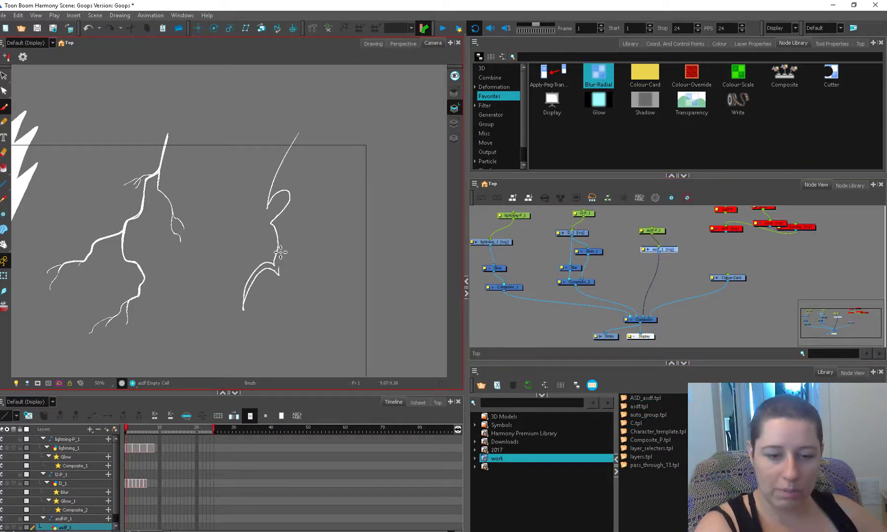
{"action": "left_click_drag", "start_coordinate": [288, 212], "coordinate": [299, 135]}
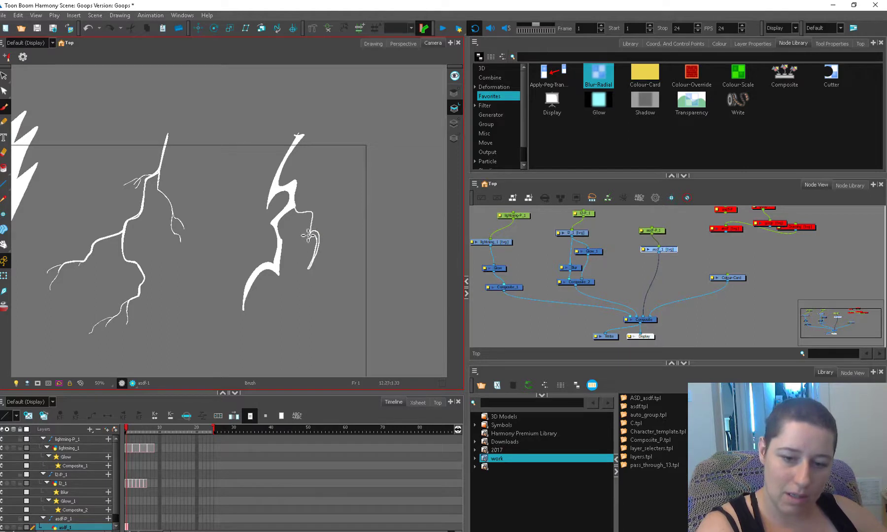
{"action": "key", "text": "alt+e"}
{"action": "mouse_move", "coordinate": [307, 253]}
{"action": "left_mouse_down"}
{"action": "mouse_move", "coordinate": [323, 230]}
{"action": "mouse_move", "coordinate": [303, 292]}
{"action": "left_mouse_up"}
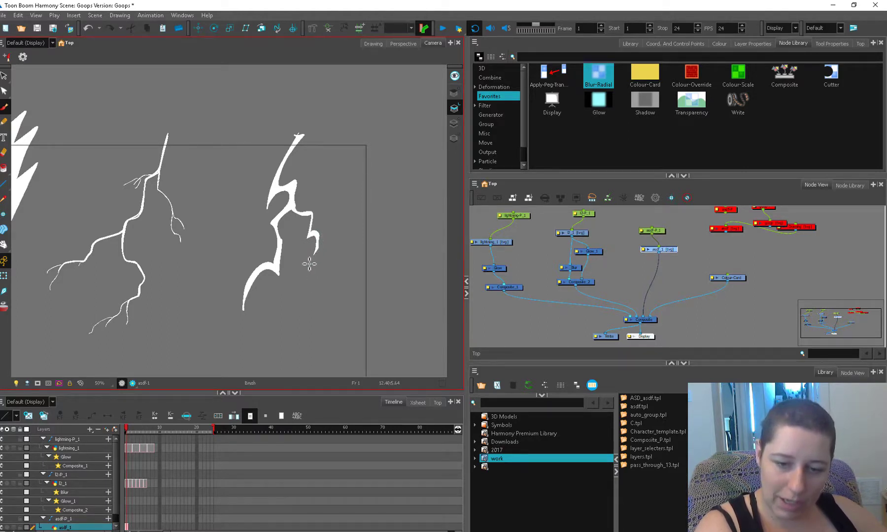
{"action": "key", "text": "alt+e"}
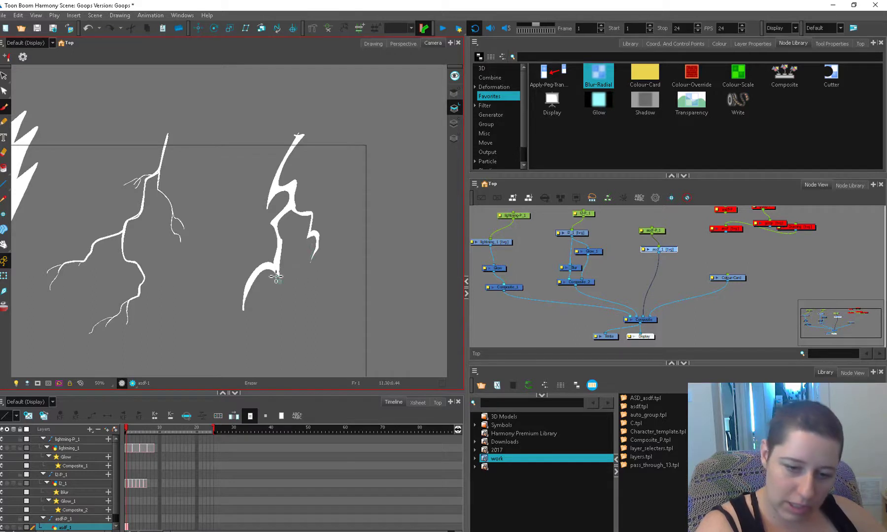
{"action": "left_click_drag", "start_coordinate": [281, 269], "coordinate": [246, 315]}
{"action": "left_click_drag", "start_coordinate": [280, 195], "coordinate": [267, 221]}
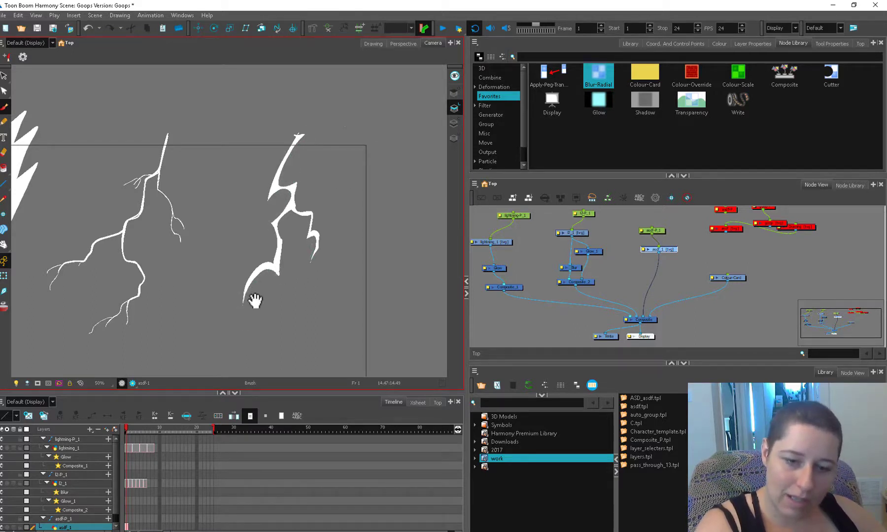
On frame 2, brush a new zigzag branch and a short left stroke, touching up the lower left
{"action": "key", "text": "2"}
{"action": "key", "text": "period"}
{"action": "key", "text": "alt+b"}
{"action": "left_click_drag", "start_coordinate": [341, 181], "coordinate": [359, 264]}
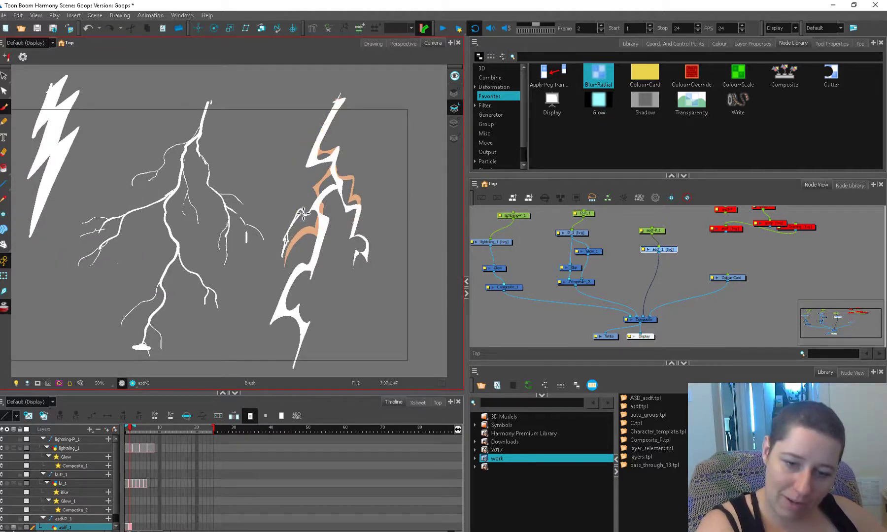
{"action": "mouse_move", "coordinate": [277, 242]}
{"action": "left_mouse_down"}
{"action": "mouse_move", "coordinate": [301, 253]}
{"action": "mouse_move", "coordinate": [277, 259]}
{"action": "left_mouse_up"}
{"action": "key", "text": "alt+e"}
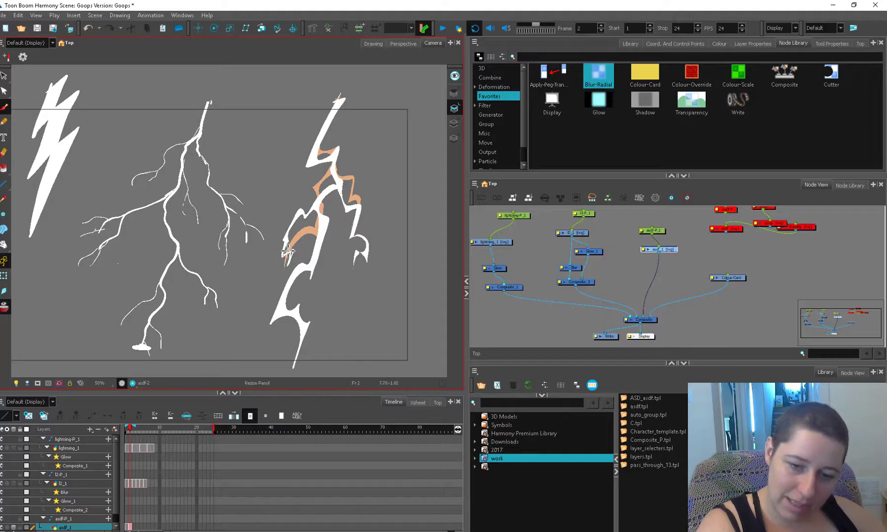
{"action": "left_click_drag", "start_coordinate": [312, 225], "coordinate": [305, 260]}
Erase stray pixels near the bolt's top and fill the remaining gaps in its top and middle
{"action": "key", "text": "alt+b"}
{"action": "key", "text": "alt+e"}
{"action": "left_click_drag", "start_coordinate": [326, 207], "coordinate": [332, 201]}
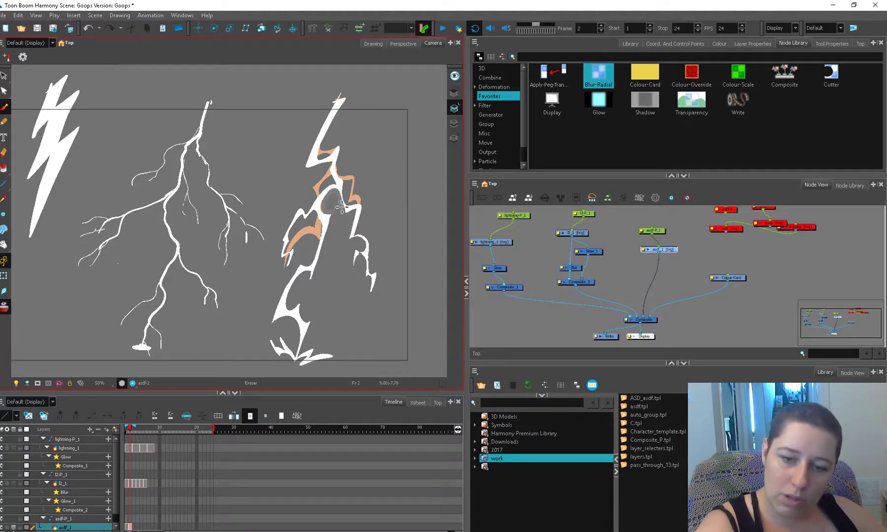
{"action": "key", "text": "2"}
{"action": "key", "text": "alt+b"}
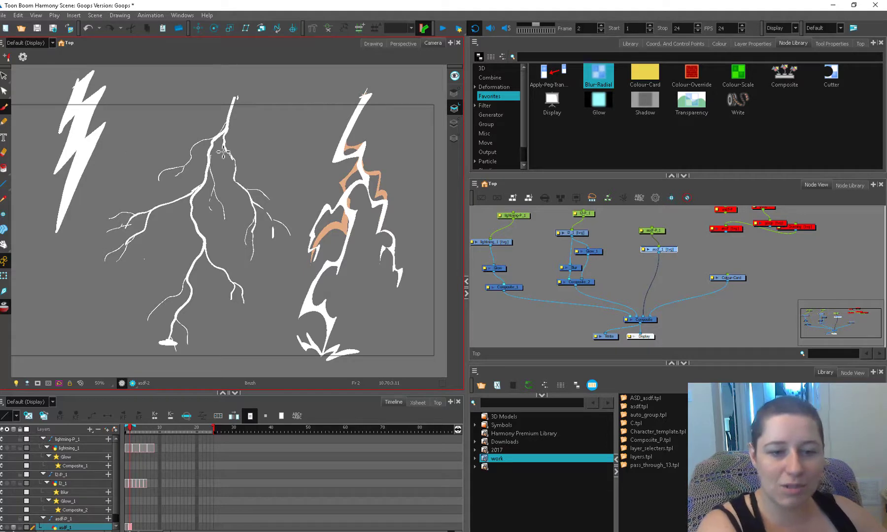
{"action": "key", "text": "alt+e"}
{"action": "left_click_drag", "start_coordinate": [360, 138], "coordinate": [353, 149]}
{"action": "left_click_drag", "start_coordinate": [357, 115], "coordinate": [346, 149]}
{"action": "left_click_drag", "start_coordinate": [341, 264], "coordinate": [340, 284]}
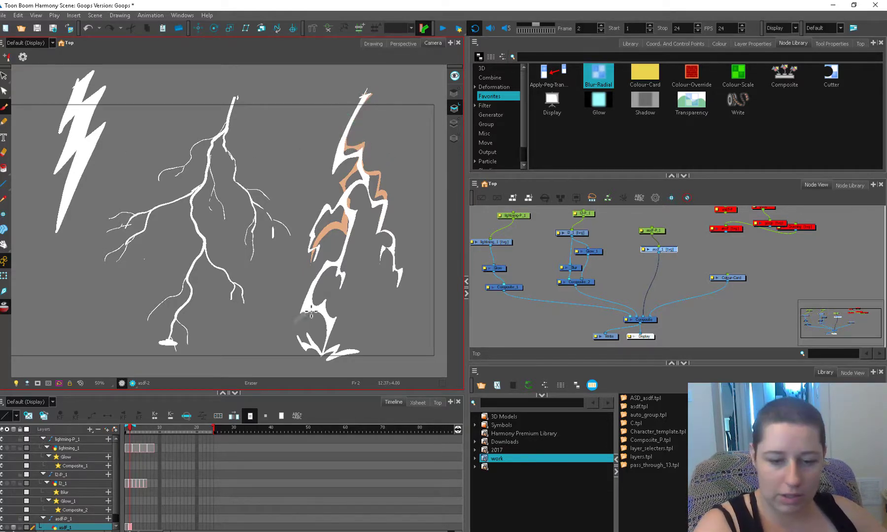
On frame 3, brush white strokes over the orange onion-skin bolt's trunk, right branch and left branch
{"action": "key", "text": "."}
{"action": "key", "text": "alt+b"}
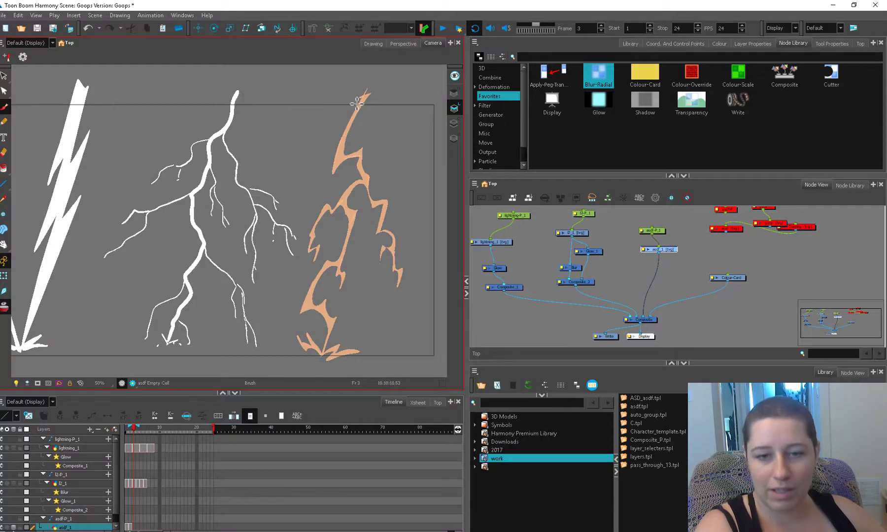
{"action": "mouse_move", "coordinate": [340, 131]}
{"action": "left_mouse_down"}
{"action": "mouse_move", "coordinate": [336, 280]}
{"action": "mouse_move", "coordinate": [323, 337]}
{"action": "left_mouse_up"}
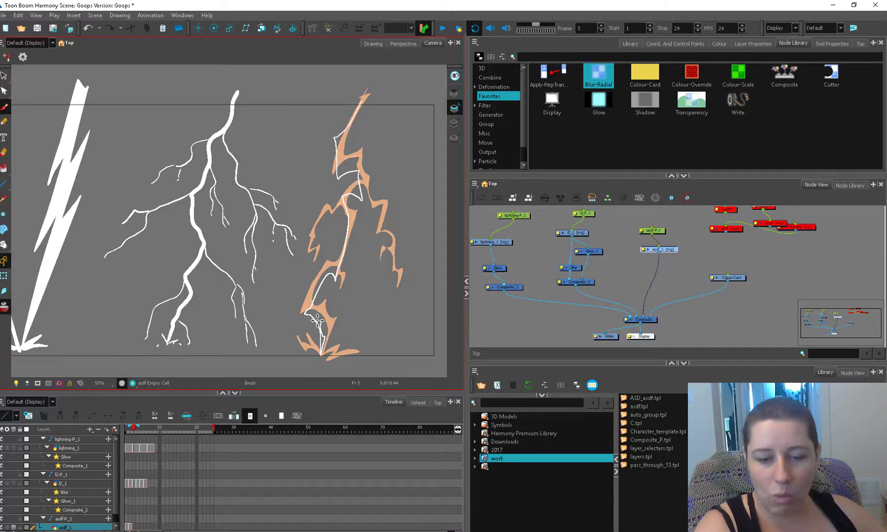
{"action": "left_click_drag", "start_coordinate": [349, 229], "coordinate": [367, 195]}
{"action": "mouse_move", "coordinate": [340, 146]}
{"action": "left_mouse_down"}
{"action": "mouse_move", "coordinate": [368, 96]}
{"action": "mouse_move", "coordinate": [336, 173]}
{"action": "mouse_move", "coordinate": [395, 299]}
{"action": "left_mouse_up"}
{"action": "mouse_move", "coordinate": [378, 208]}
{"action": "left_mouse_down"}
{"action": "mouse_move", "coordinate": [367, 243]}
{"action": "mouse_move", "coordinate": [401, 284]}
{"action": "left_mouse_up"}
{"action": "key", "text": "alt+b"}
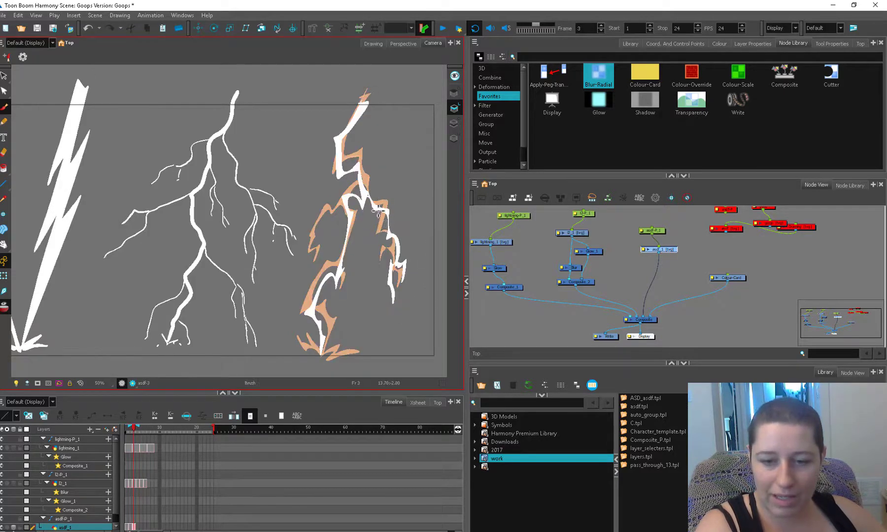
{"action": "left_click_drag", "start_coordinate": [336, 204], "coordinate": [319, 250]}
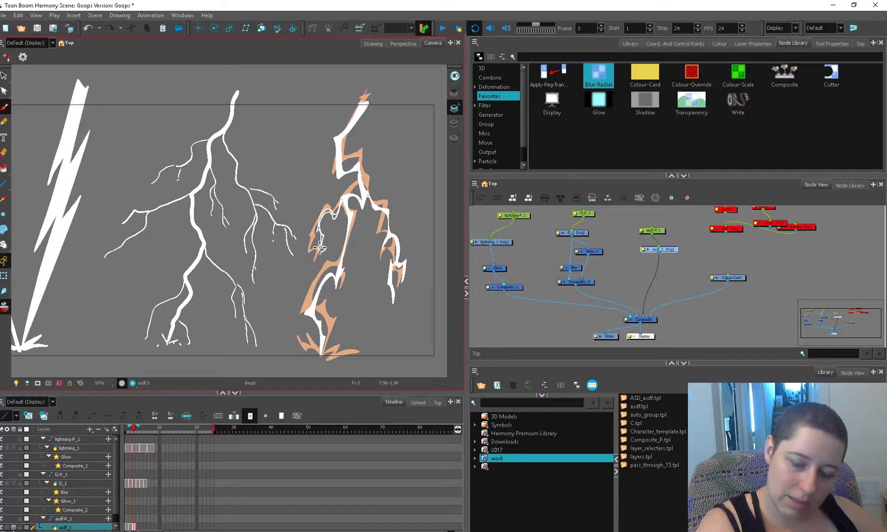
Step through frames 4 and 5, undoing unwanted strokes and restoring the small bottom one
{"action": "key", "text": "period"}
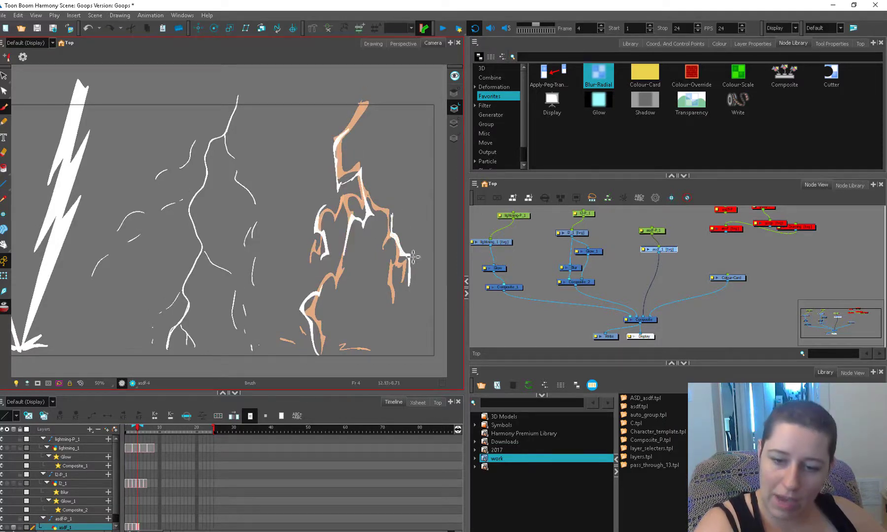
{"action": "key", "text": "ctrl+z"}
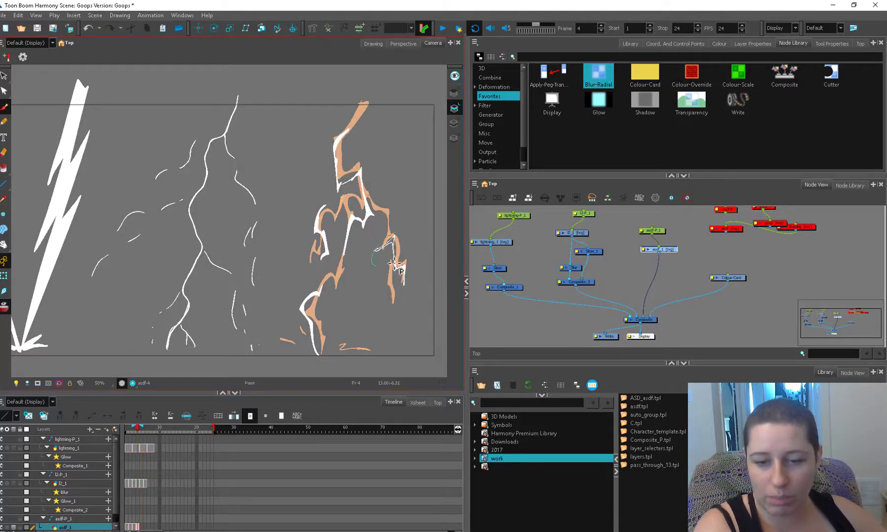
{"action": "key", "text": "ctrl+z"}
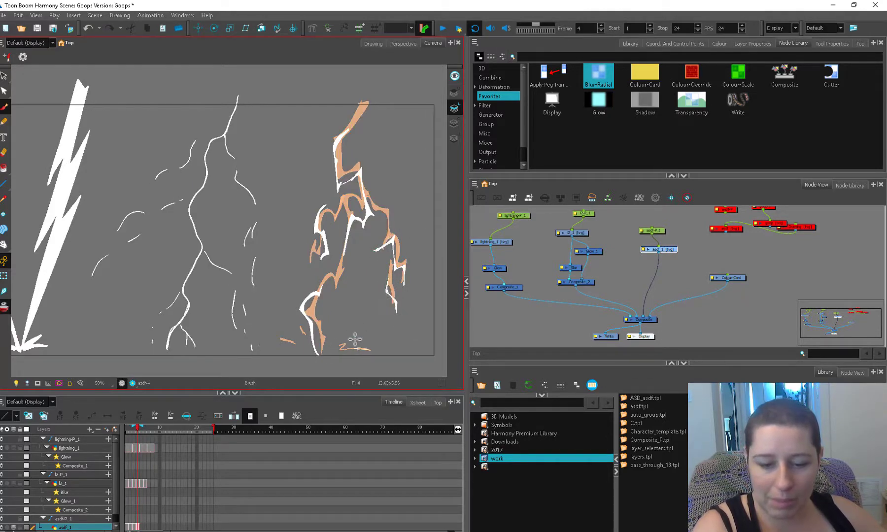
{"action": "key", "text": "ctrl+shift+z"}
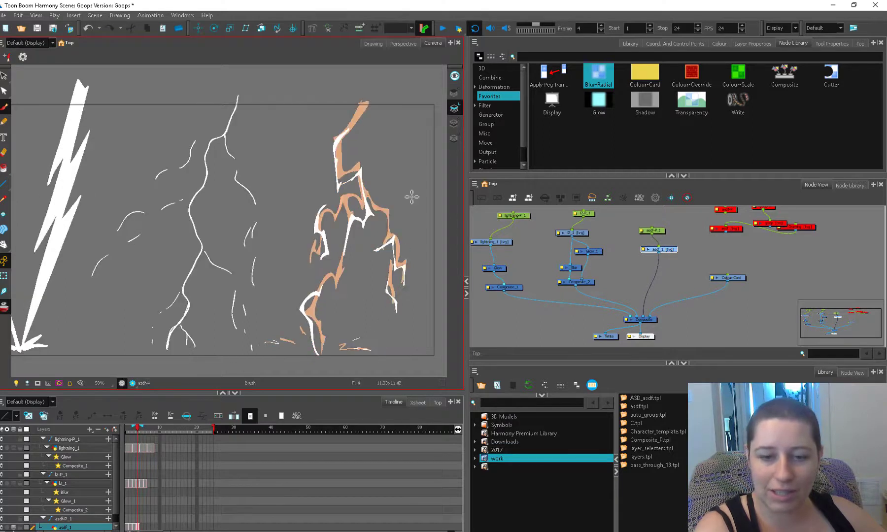
{"action": "key", "text": "period"}
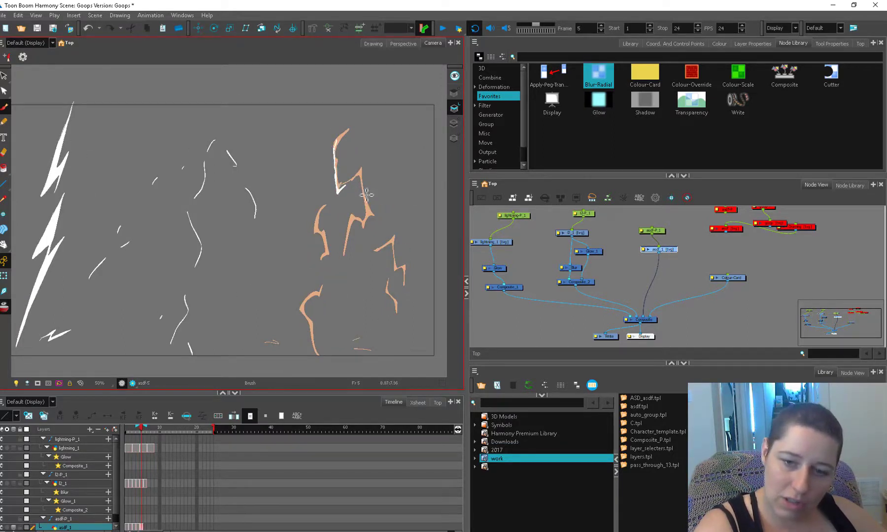
{"action": "key", "text": "ctrl+z"}
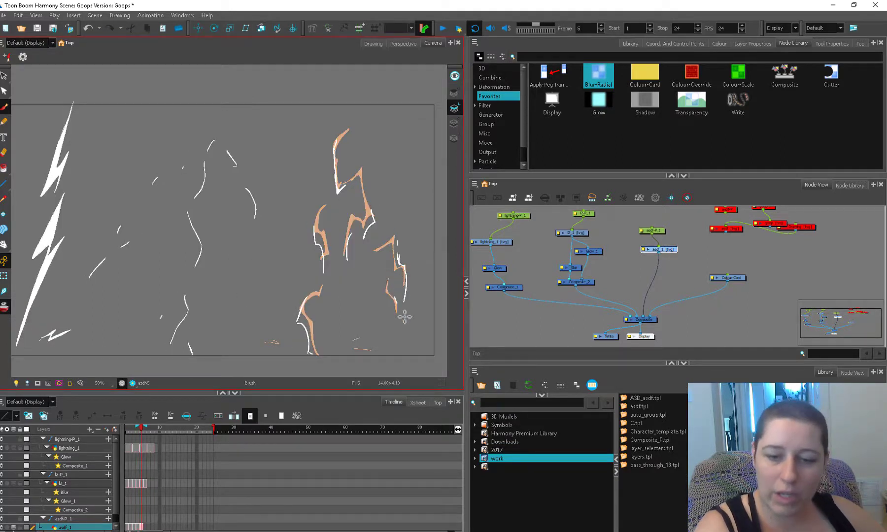
{"action": "key", "text": "period"}
{"action": "key", "text": "period"}
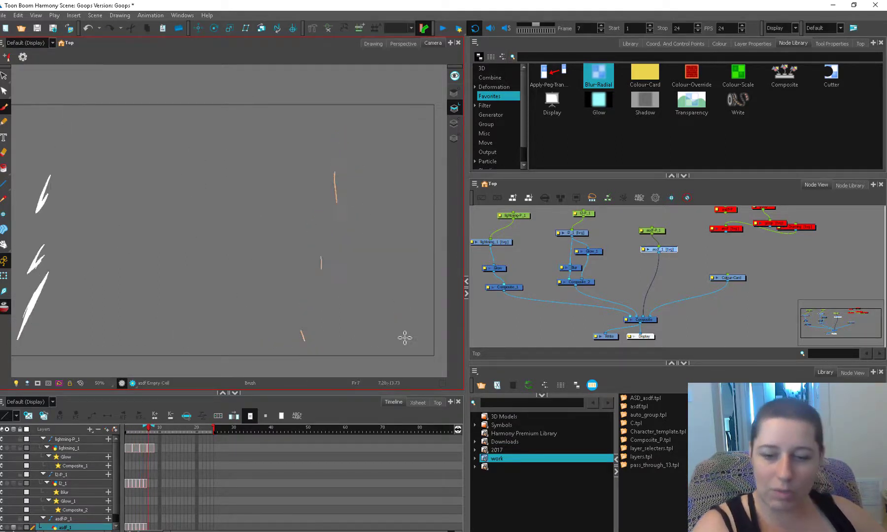
Step to frame 7, deselect the composite nodes and switch the Camera view to Render Preview
{"action": "left_click", "coordinate": [133, 430]}
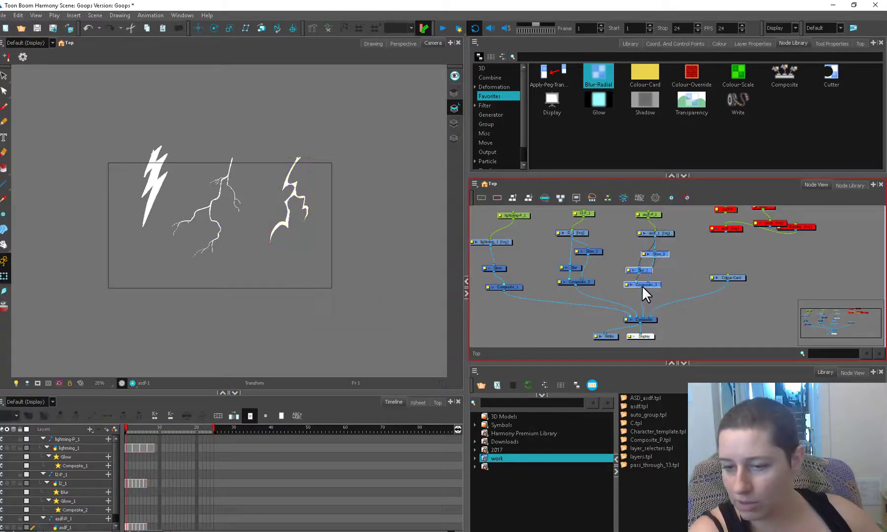
{"action": "left_click", "coordinate": [639, 314]}
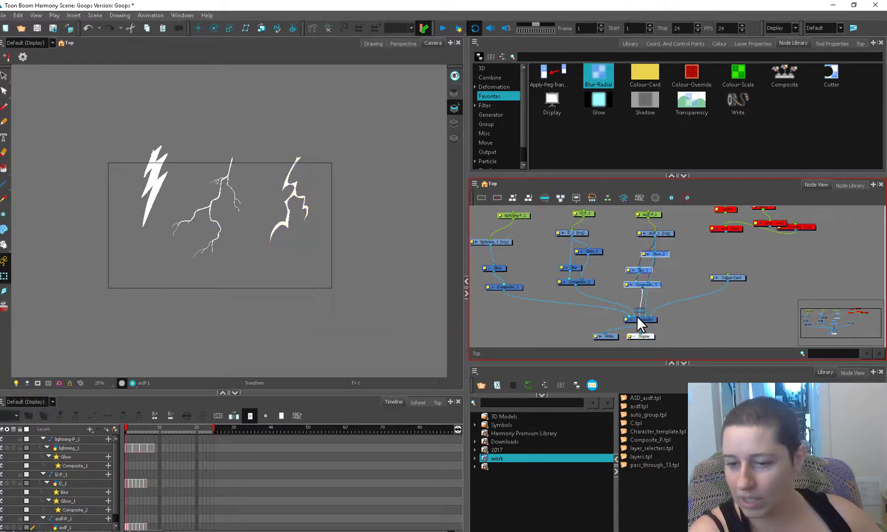
{"action": "left_click", "coordinate": [659, 255]}
{"action": "left_click", "coordinate": [527, 281]}
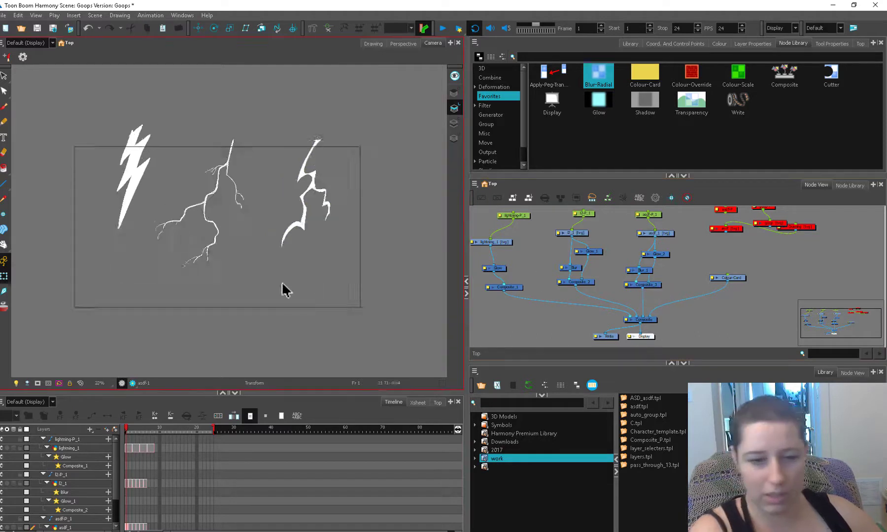
{"action": "left_click", "coordinate": [122, 384]}
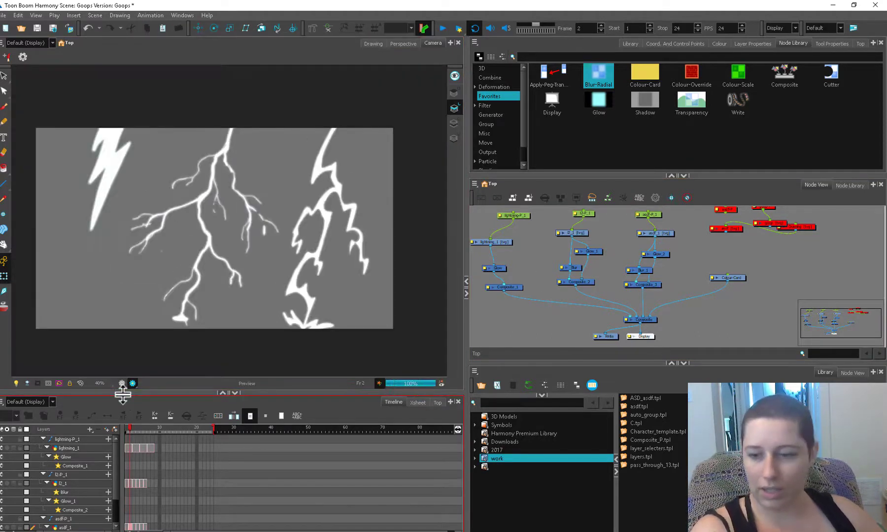
{"action": "scroll", "coordinate": [312, 269], "scroll_direction": "up", "scroll_amount": 1}
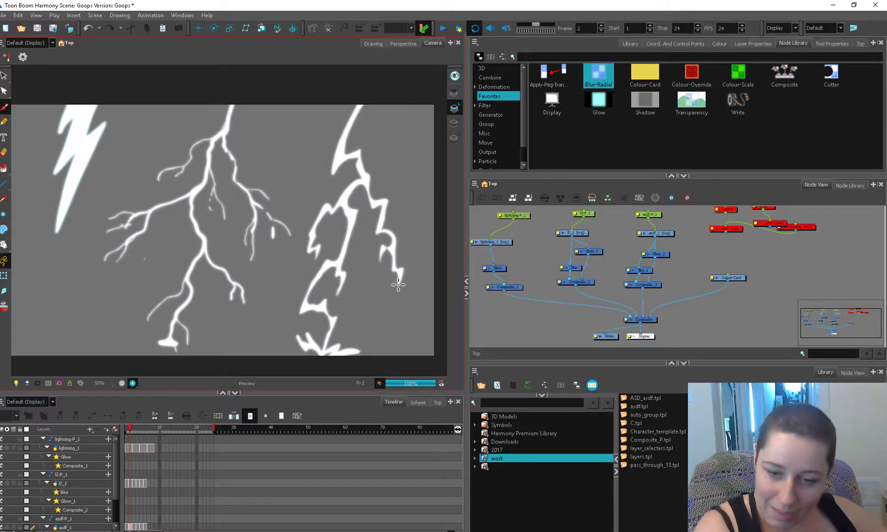
{"action": "scroll", "coordinate": [403, 265], "scroll_direction": "down", "scroll_amount": 1}
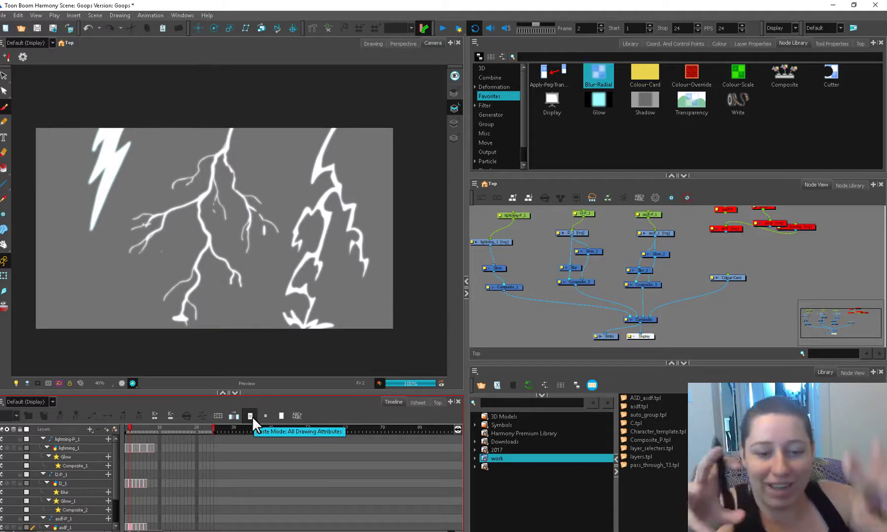
Render and close the playback, then shift the middle bolt's D_1 cells to new frames and check them
{"action": "left_click", "coordinate": [133, 383]}
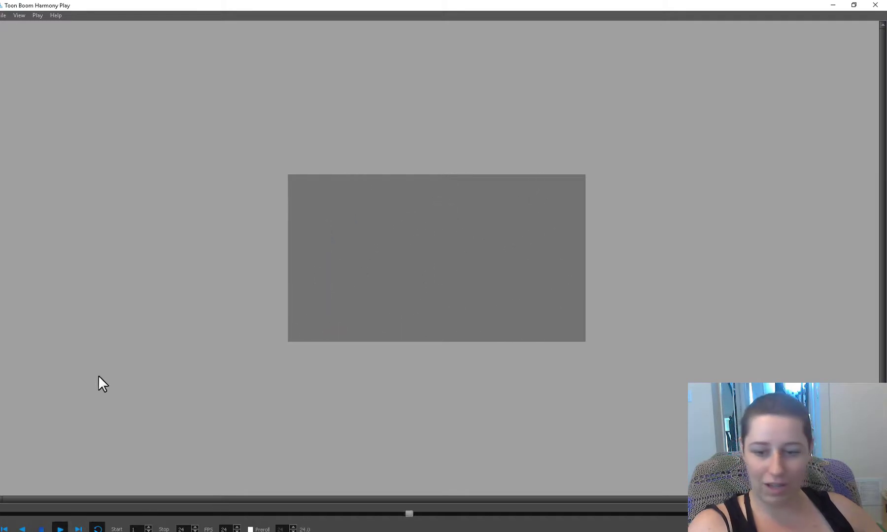
{"action": "key", "text": "Escape"}
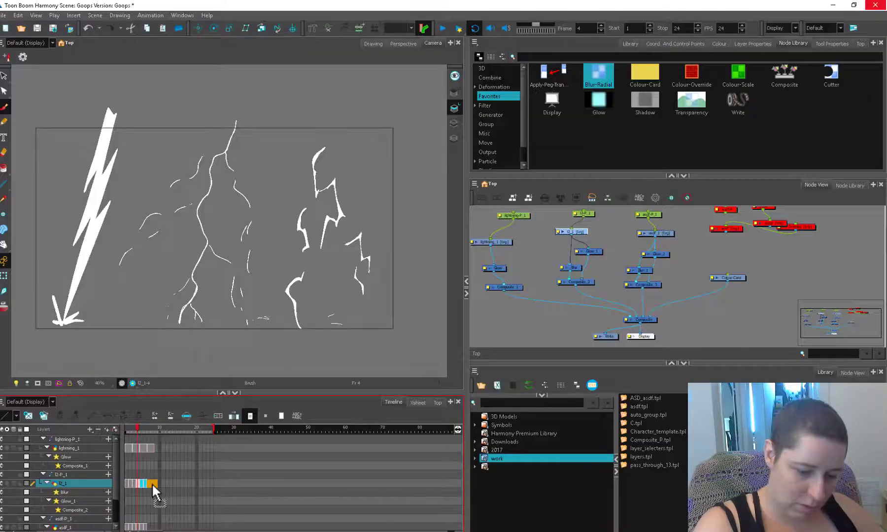
{"action": "left_click_drag", "start_coordinate": [153, 483], "coordinate": [132, 483]}
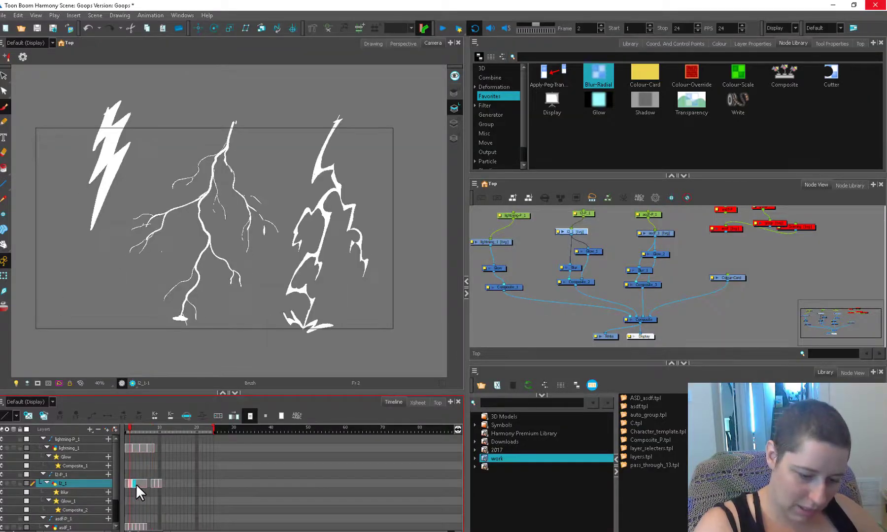
{"action": "left_click", "coordinate": [139, 485]}
{"action": "left_click", "coordinate": [143, 485]}
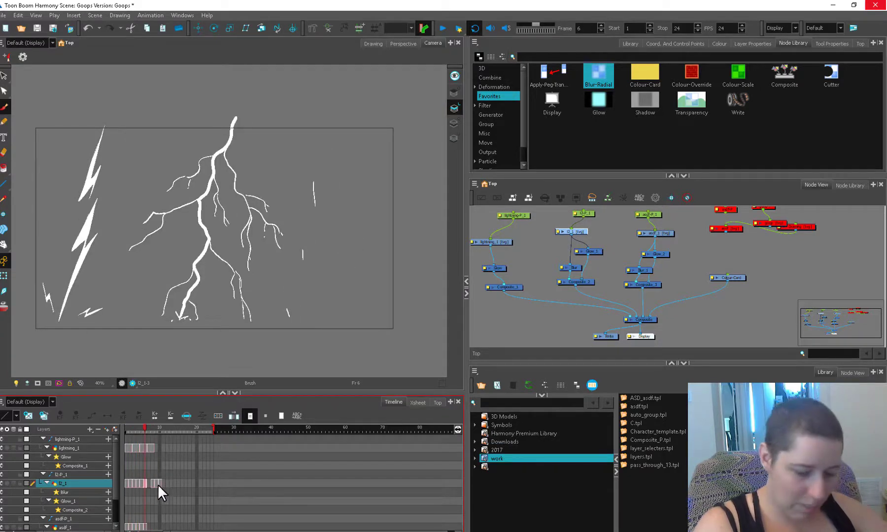
{"action": "left_click", "coordinate": [154, 484]}
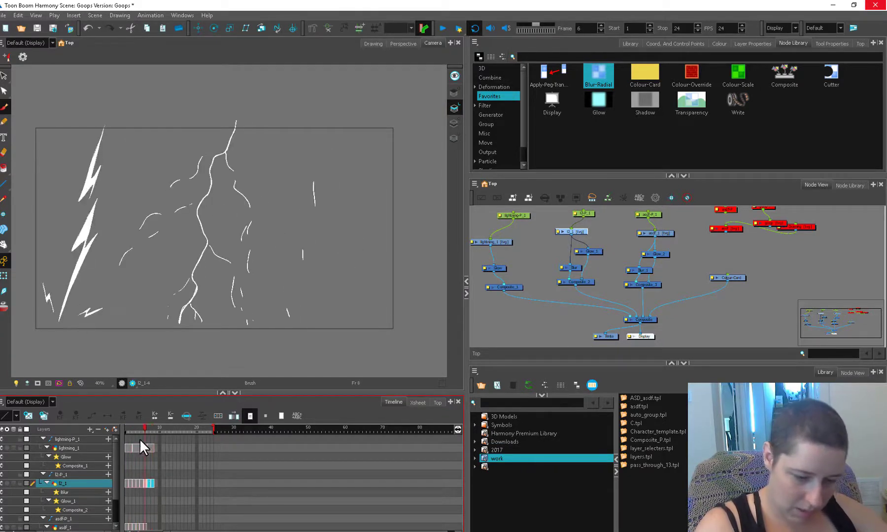
Play the animation back and scrub the playhead to frame 2 and then frame 1
{"action": "left_click", "coordinate": [443, 29]}
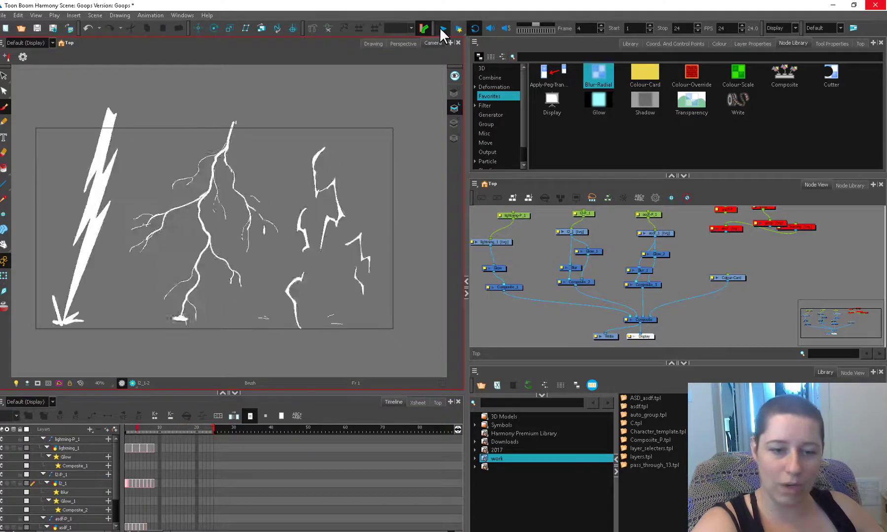
{"action": "mouse_move", "coordinate": [142, 431]}
{"action": "left_mouse_down"}
{"action": "mouse_move", "coordinate": [130, 430]}
{"action": "mouse_move", "coordinate": [142, 433]}
{"action": "left_mouse_up"}
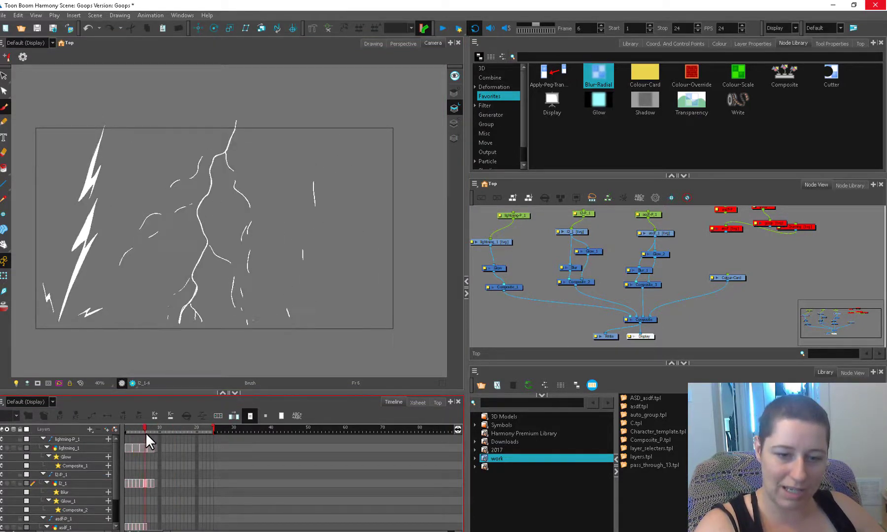
{"action": "left_click_drag", "start_coordinate": [142, 432], "coordinate": [125, 429]}
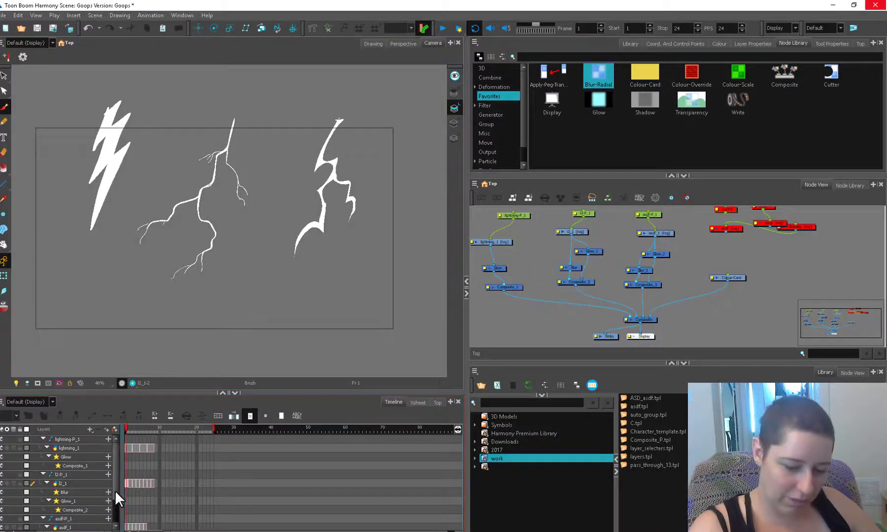
{"action": "scroll", "coordinate": [115, 491], "scroll_direction": "down", "scroll_amount": 3}
At frame 1, drag the asdf.tpl template into the Node view as a new drawing layer
{"action": "left_click", "coordinate": [716, 258]}
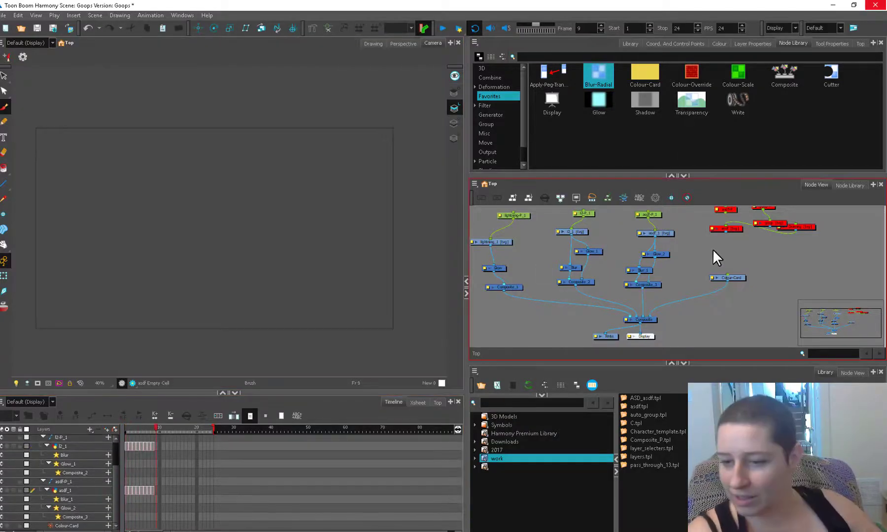
{"action": "left_click", "coordinate": [127, 427]}
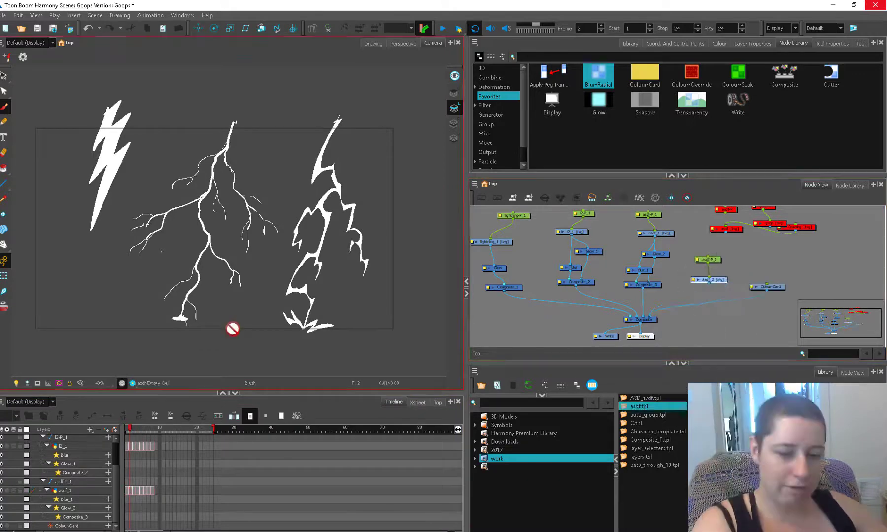
{"action": "mouse_move", "coordinate": [648, 406]}
{"action": "left_mouse_down"}
{"action": "mouse_move", "coordinate": [714, 280]}
{"action": "mouse_move", "coordinate": [641, 317]}
{"action": "left_mouse_up"}
Brush a thick white border around the frame, Paint-fill its interior white, and save
{"action": "left_click_drag", "start_coordinate": [387, 326], "coordinate": [415, 336]}
{"action": "left_click", "coordinate": [338, 273]}
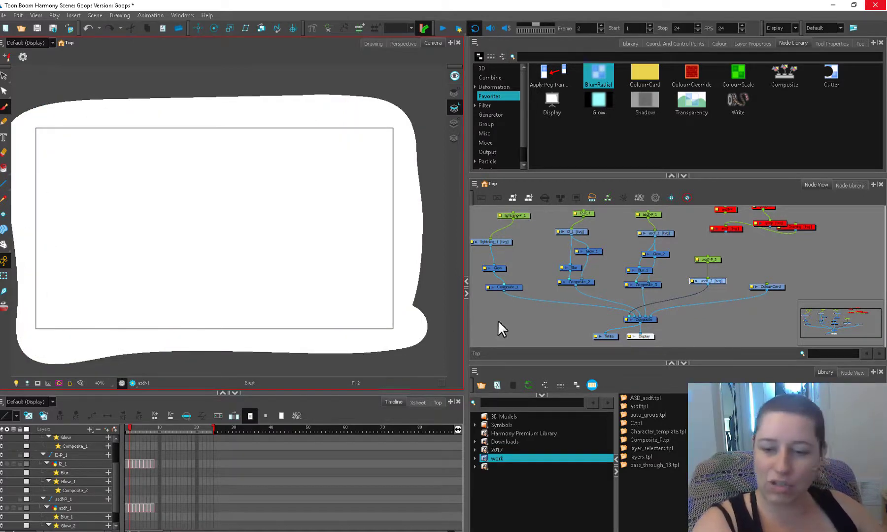
{"action": "key", "text": "shift+t"}
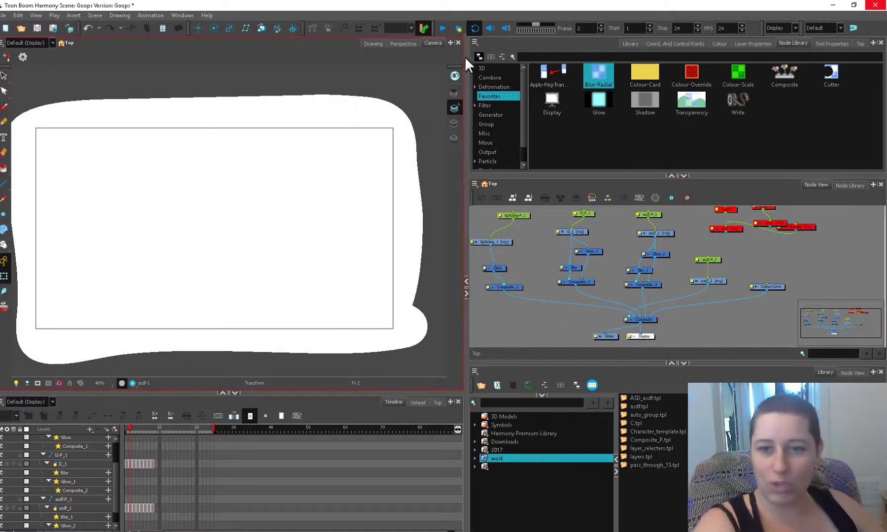
{"action": "key", "text": "ctrl+s"}
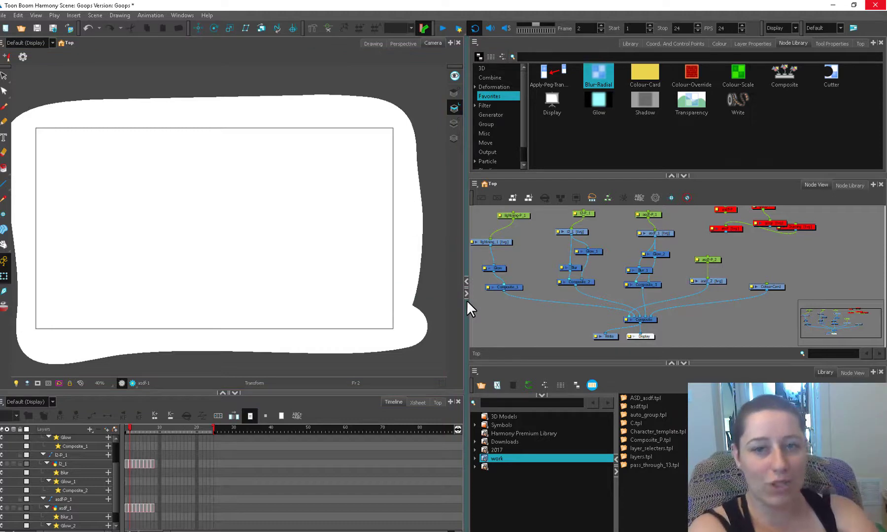